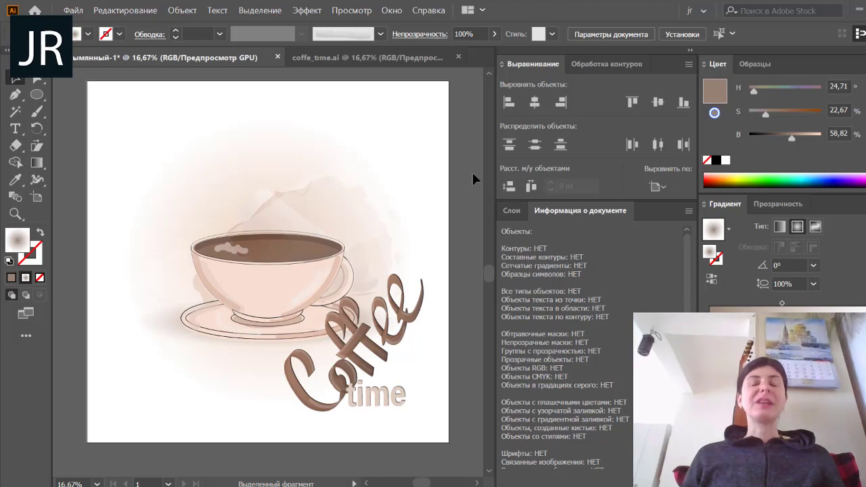
- Switch to the coffe_time.ai document containing the takeaway cup, cinnamon sticks and coffee lettering
click(387, 59)
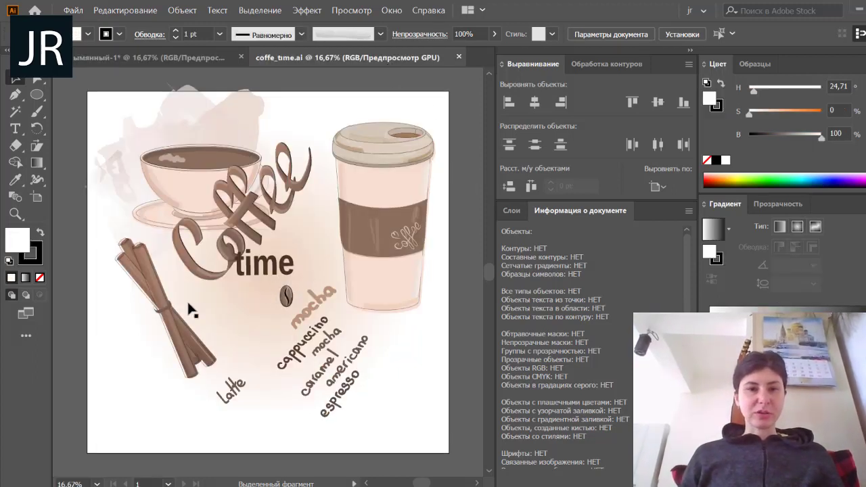
- Paste the cinnamon-stick group from coffe_time.ai at the top right of the untitled cup document
click(158, 309)
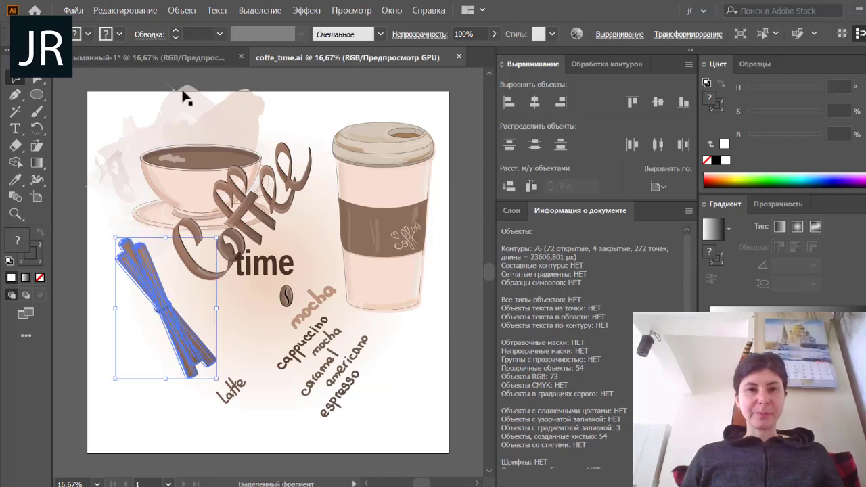
click(176, 58)
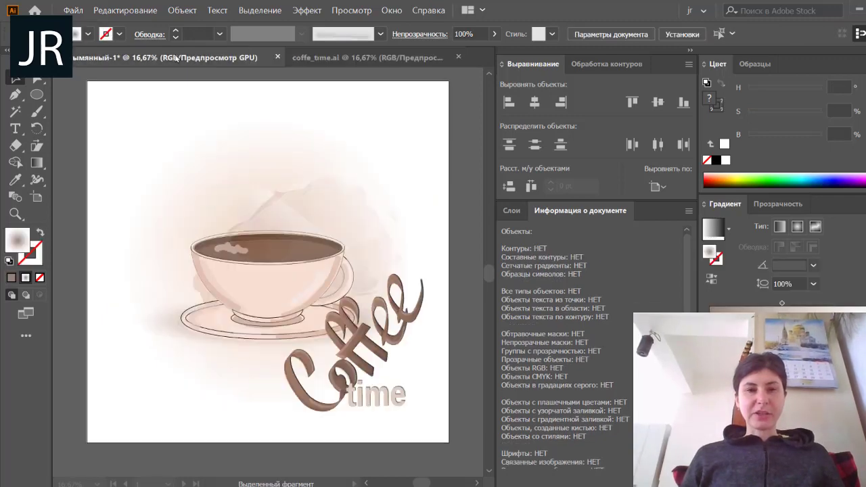
key(ctrl+v)
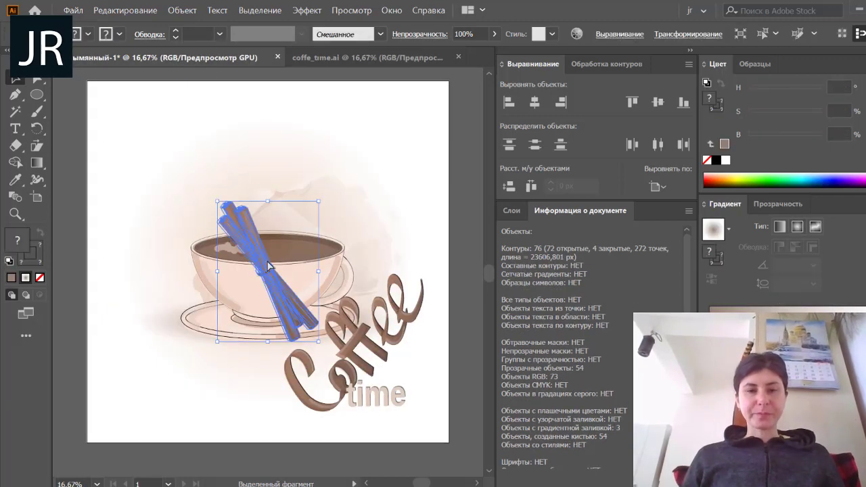
drag(268, 266, 196, 58)
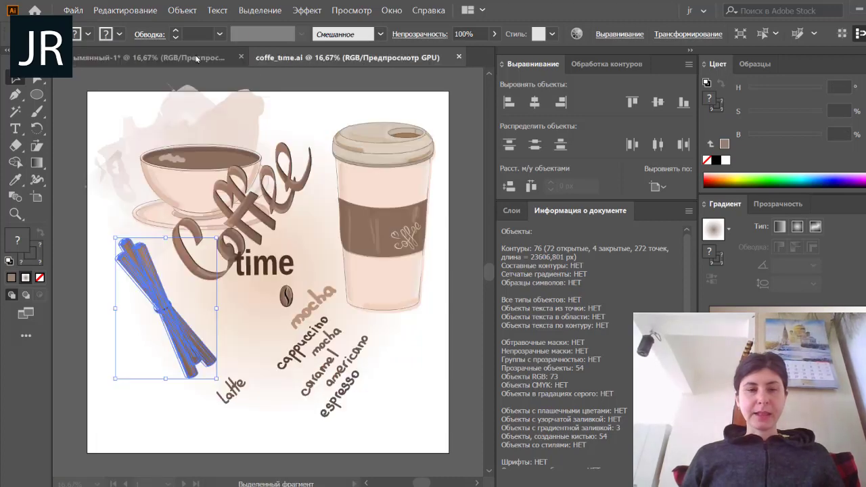
drag(196, 59, 450, 188)
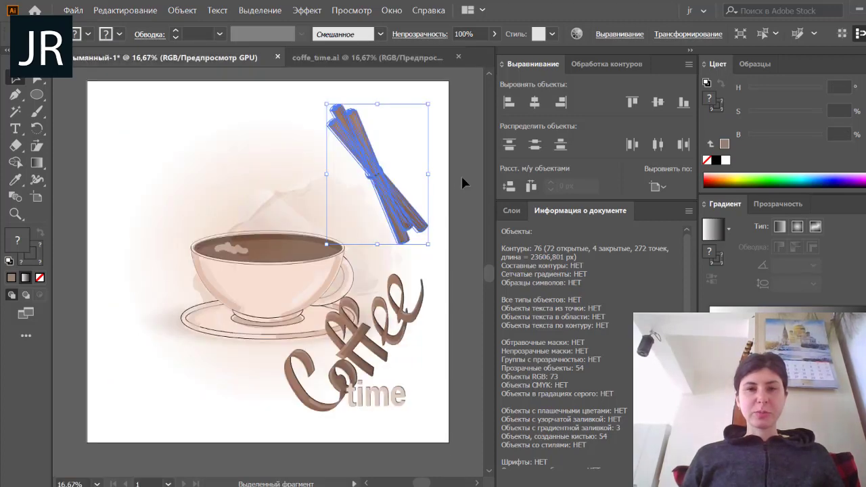
- Duplicate the cinnamon sticks to the upper left and rotate that copy nearly horizontal
drag(389, 187, 156, 175)
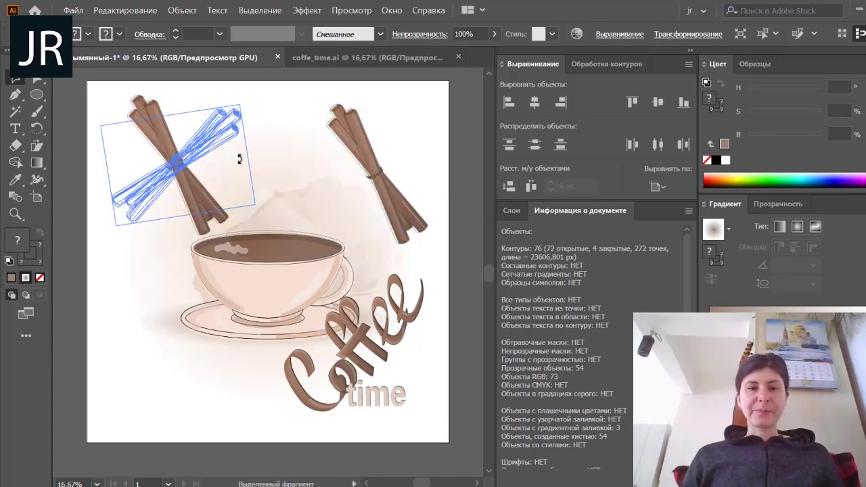
click(288, 181)
mouse_move(175, 91)
mouse_down()
mouse_move(288, 181)
mouse_move(333, 202)
mouse_up()
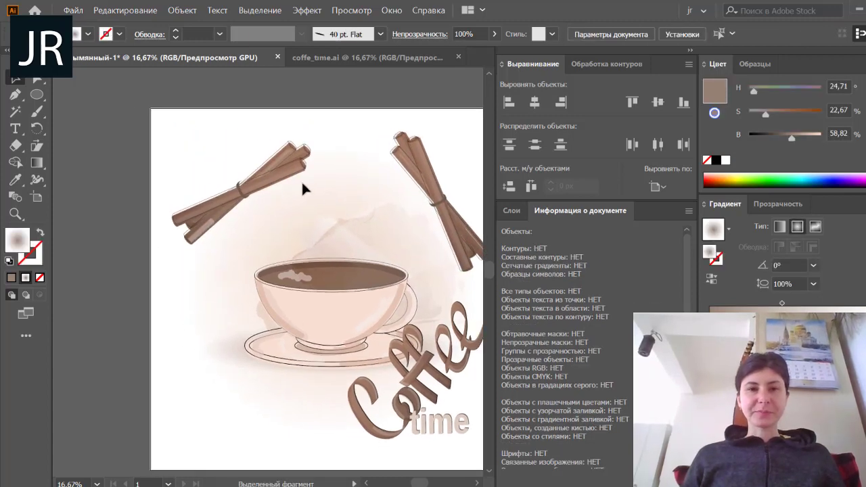
- Apply an 11 px Gaussian Blur to the left cinnamon bundle, checking the preview first
click(290, 183)
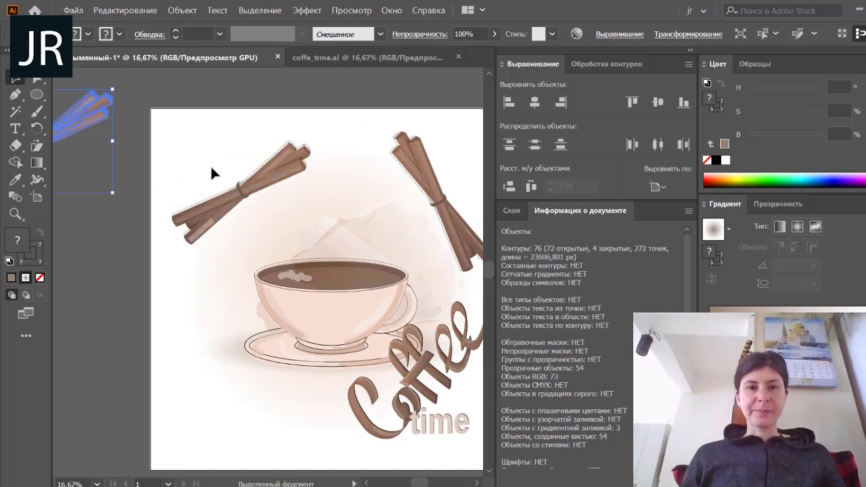
click(306, 11)
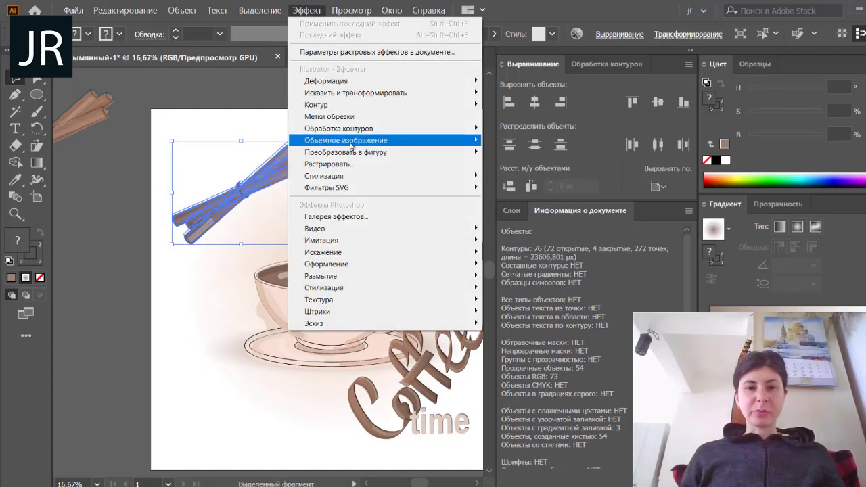
mouse_move(321, 276)
click(522, 298)
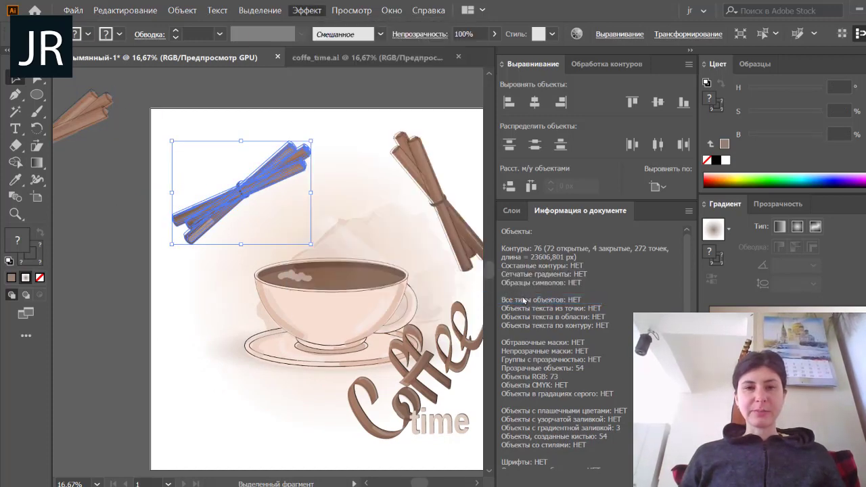
click(389, 267)
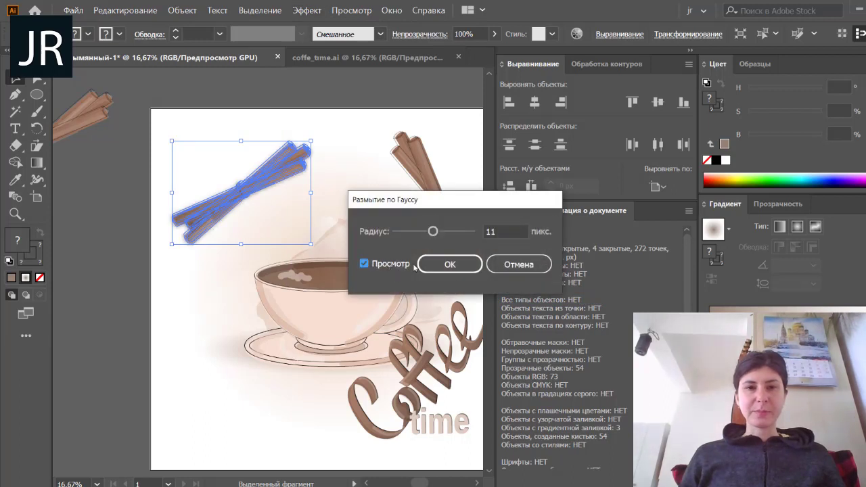
click(448, 264)
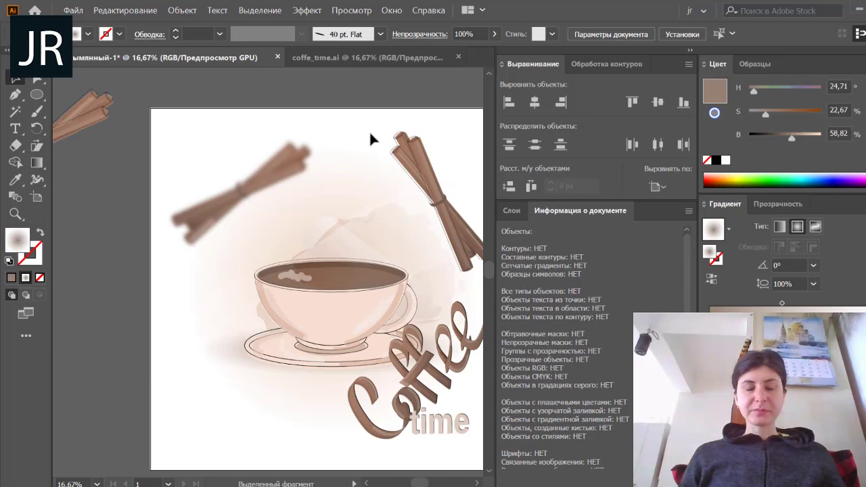
- Expand the blurred sticks' appearance into an embedded 72 ppi transparent RGB image
click(301, 164)
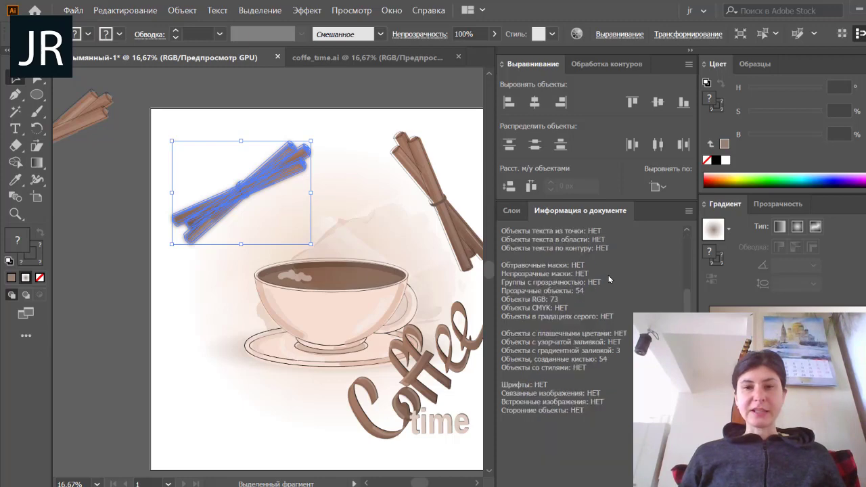
scroll(585, 291, down, 3)
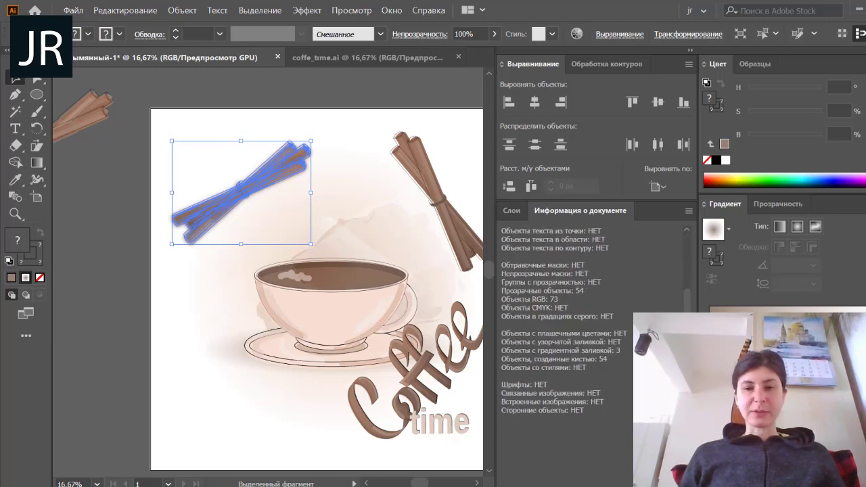
scroll(585, 318, up, 3)
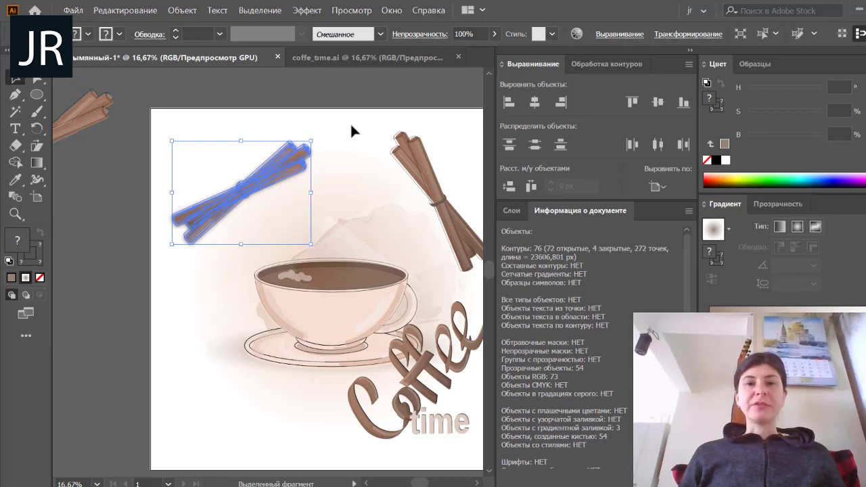
click(182, 10)
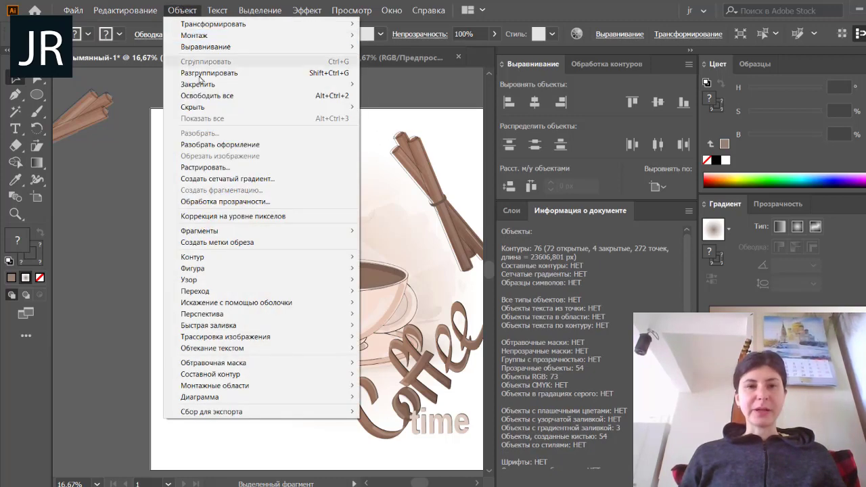
click(227, 144)
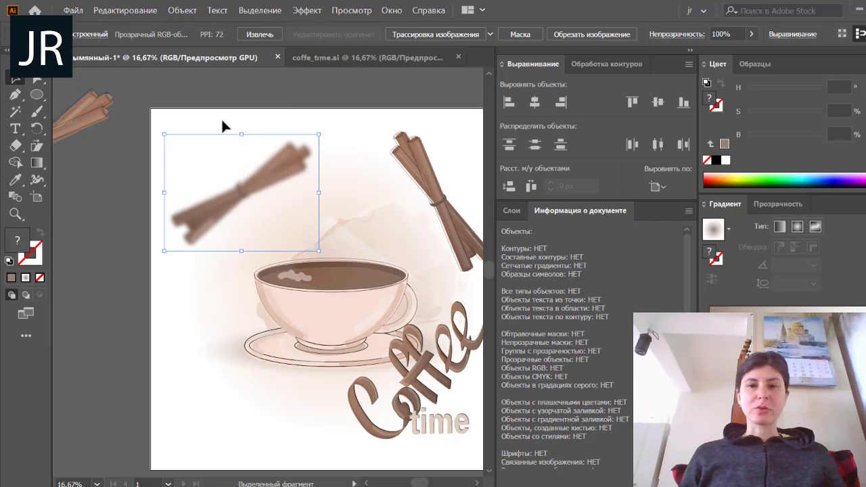
scroll(573, 260, down, 2)
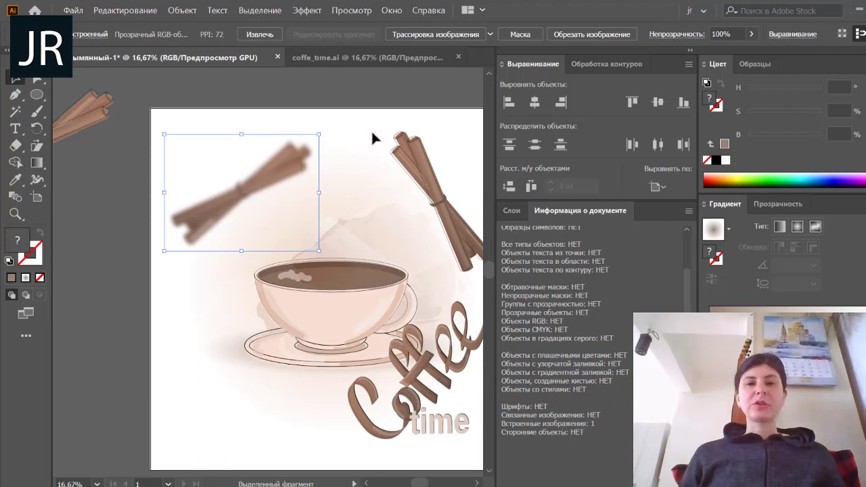
- Browse the Image Trace presets and Create Gradient Mesh settings, cancelling both without applying
click(490, 36)
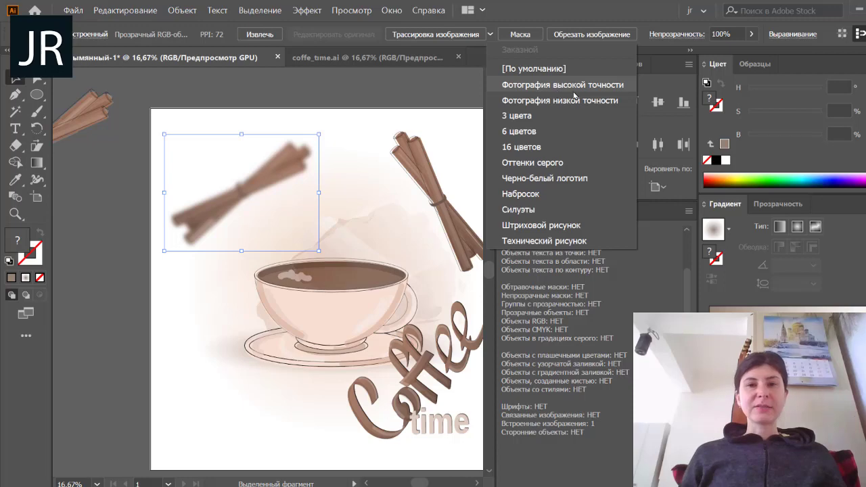
click(181, 16)
click(181, 12)
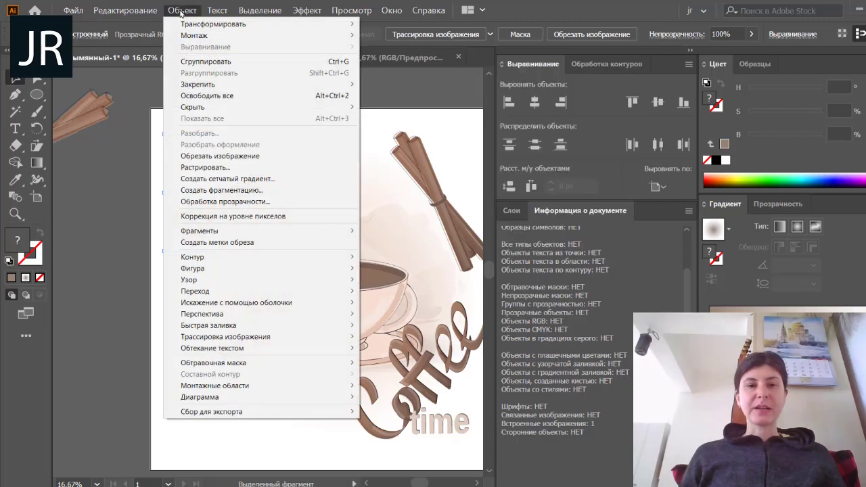
click(243, 178)
key(Escape)
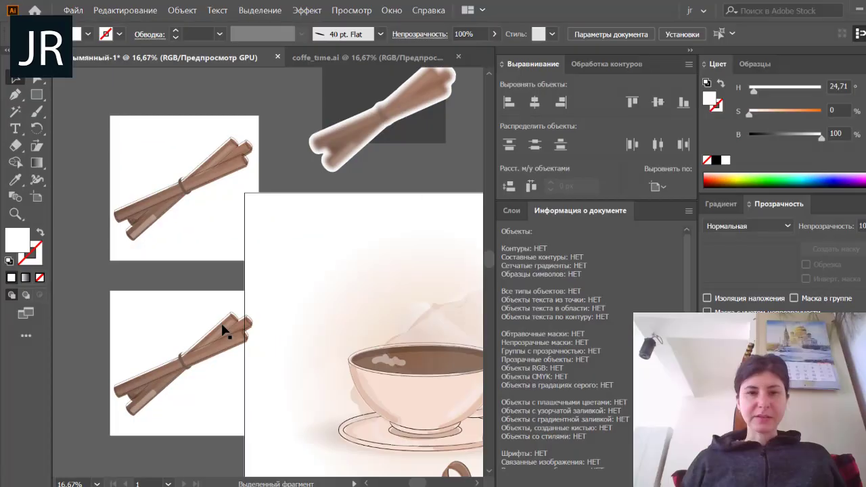
- Apply a Gaussian Blur to the upper cinnamon-stick copy
click(226, 332)
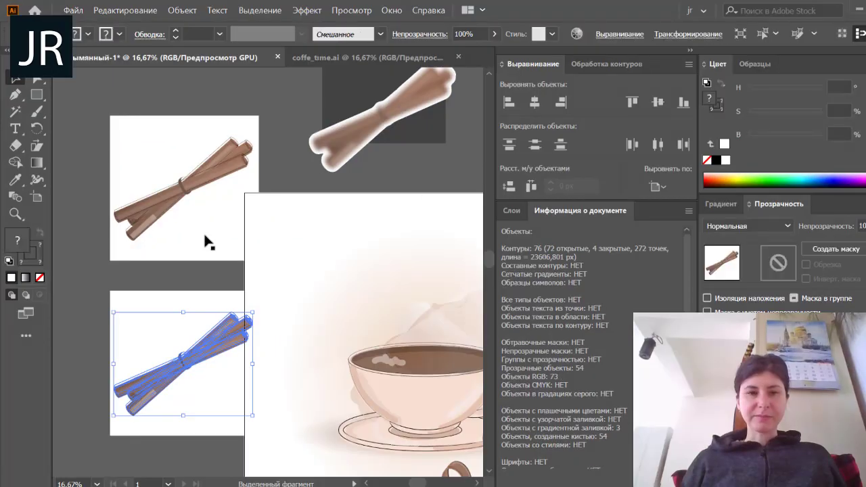
click(191, 194)
click(305, 12)
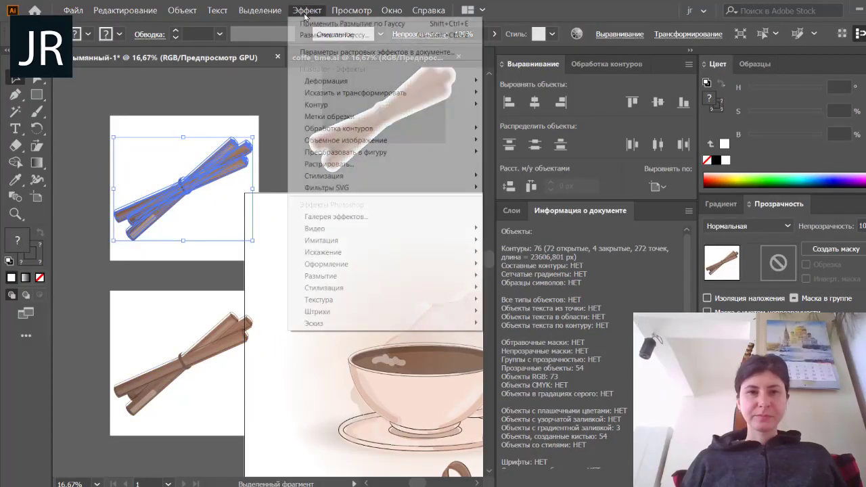
mouse_move(320, 276)
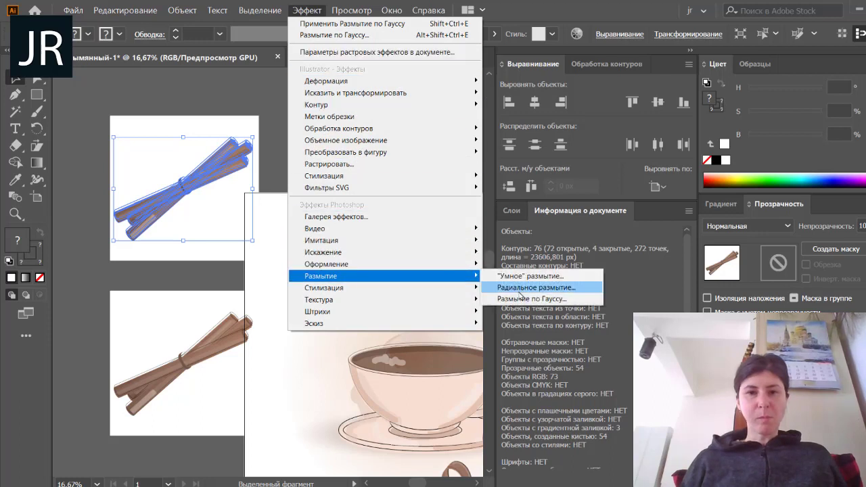
click(534, 300)
click(448, 263)
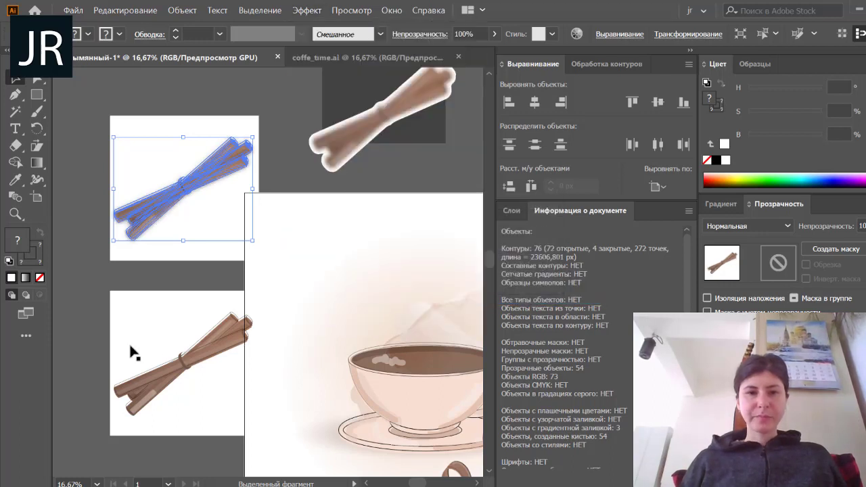
- Group the lower cinnamon sticks and enter isolation mode on that group
click(217, 403)
right_click(224, 376)
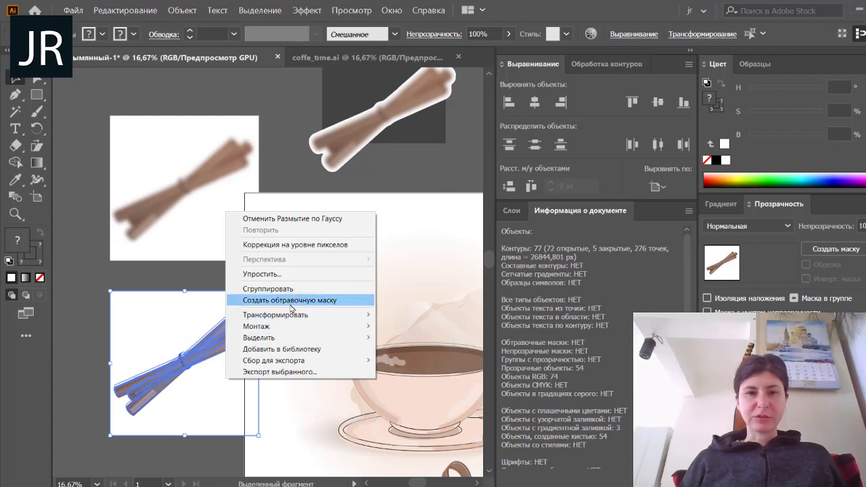
click(280, 289)
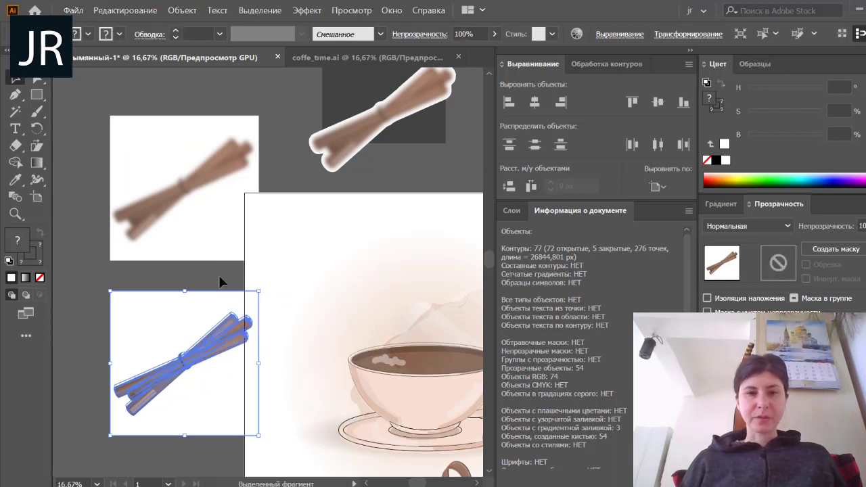
click(223, 344)
right_click(209, 331)
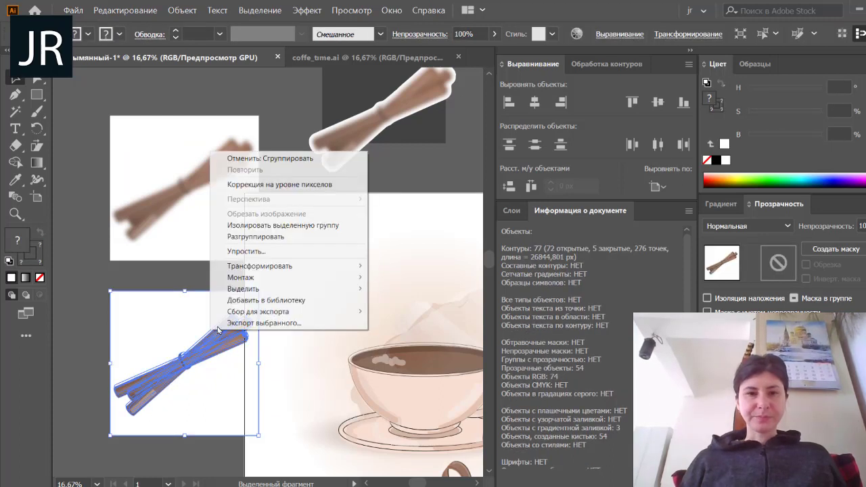
click(258, 225)
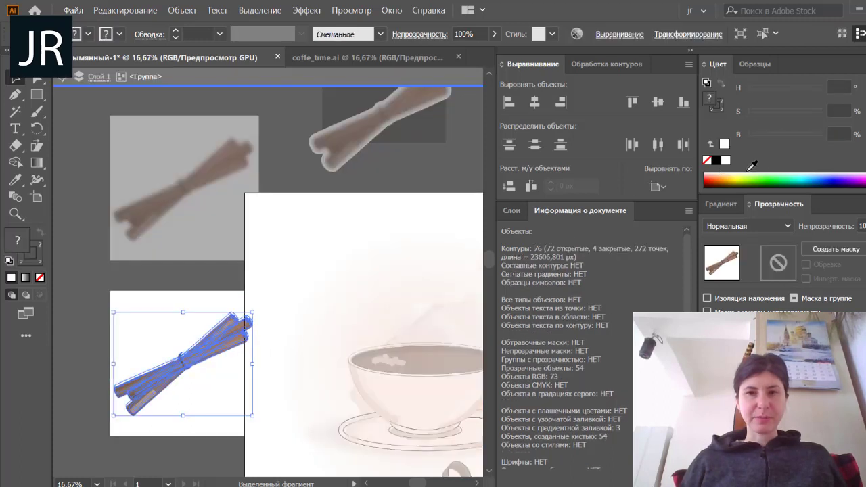
- Fill the isolated sticks white and merge them with Pathfinder Unite
click(726, 161)
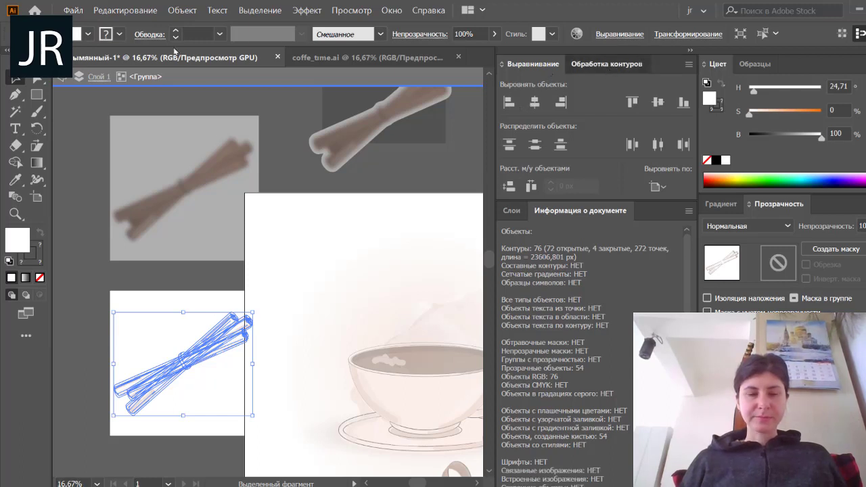
key(shift+ctrl+F9)
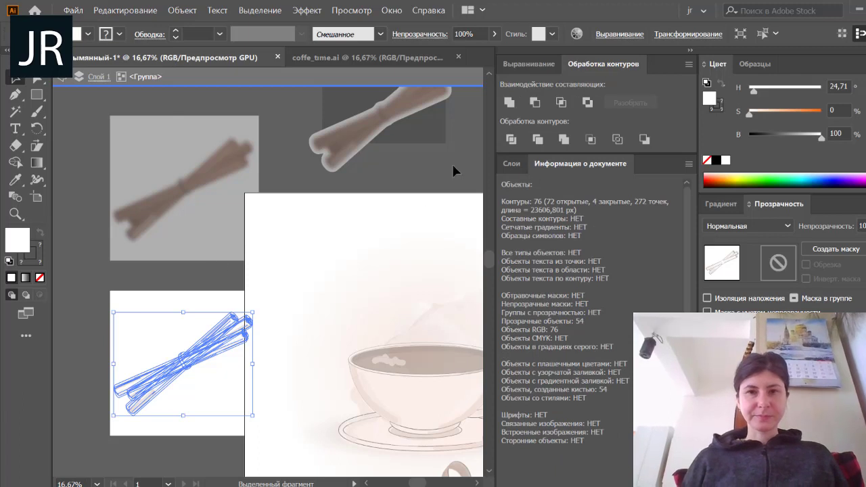
click(511, 102)
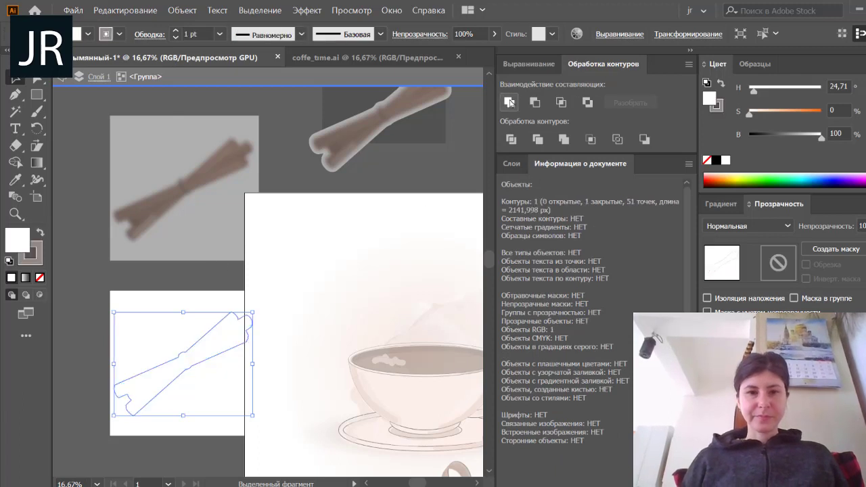
- Fill the background square black, exit isolation mode and select the square with the silhouette
click(84, 334)
key(a)
click(129, 319)
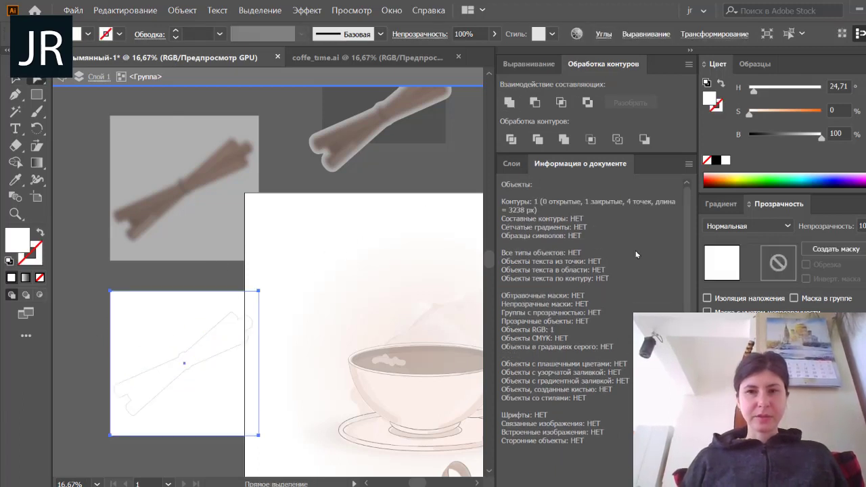
click(715, 161)
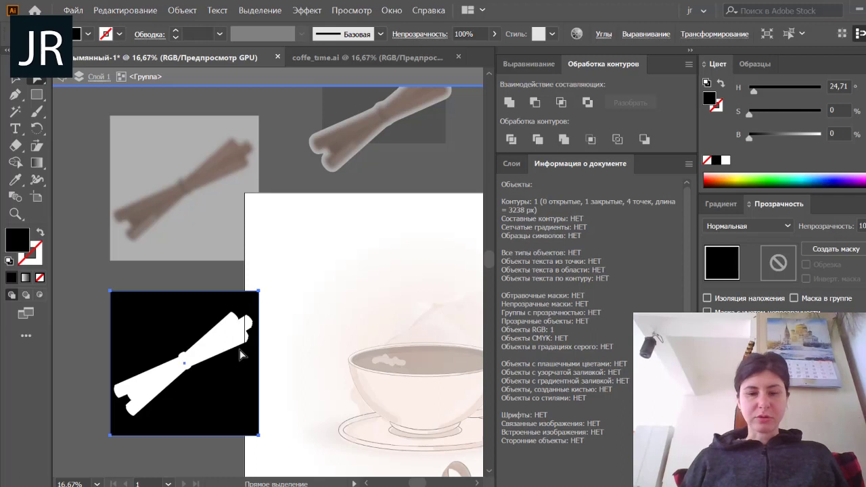
click(60, 350)
click(162, 387)
double_click(92, 354)
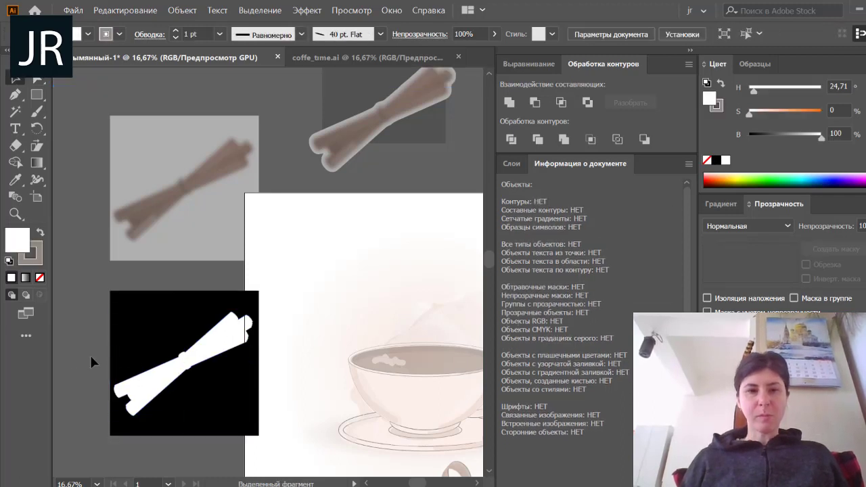
click(131, 358)
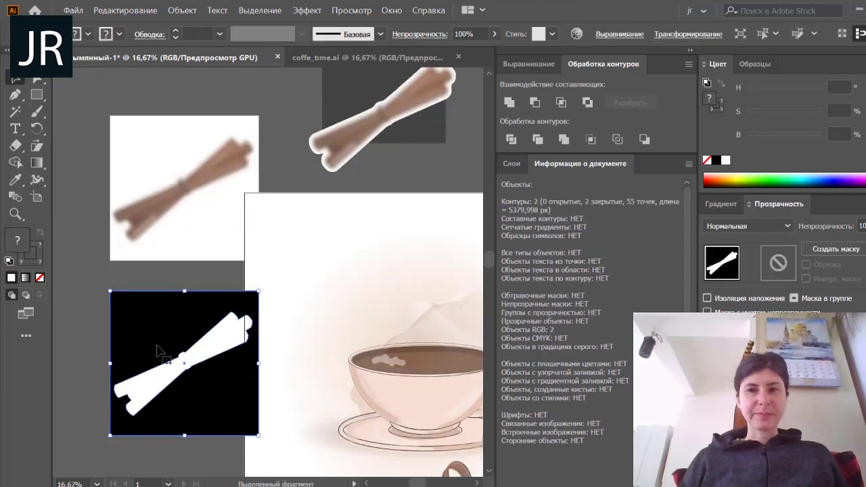
- Nudge the black-and-white mask art left and apply an 11 px Gaussian Blur to it
drag(158, 348, 145, 346)
click(307, 10)
mouse_move(338, 128)
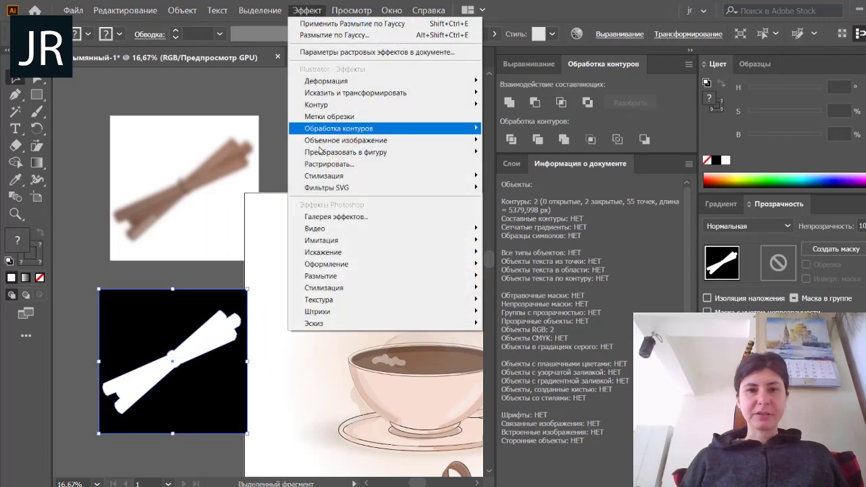
click(526, 299)
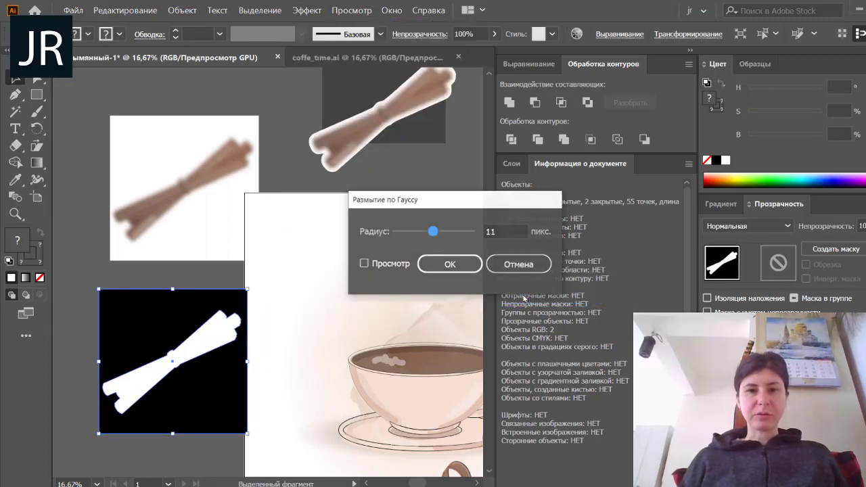
click(401, 268)
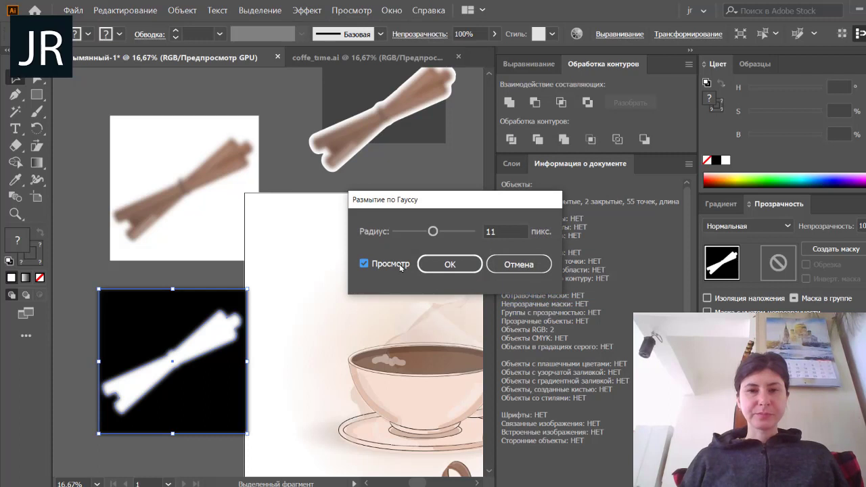
click(450, 264)
- Reposition the blurred brown cinnamon-stick image
click(68, 288)
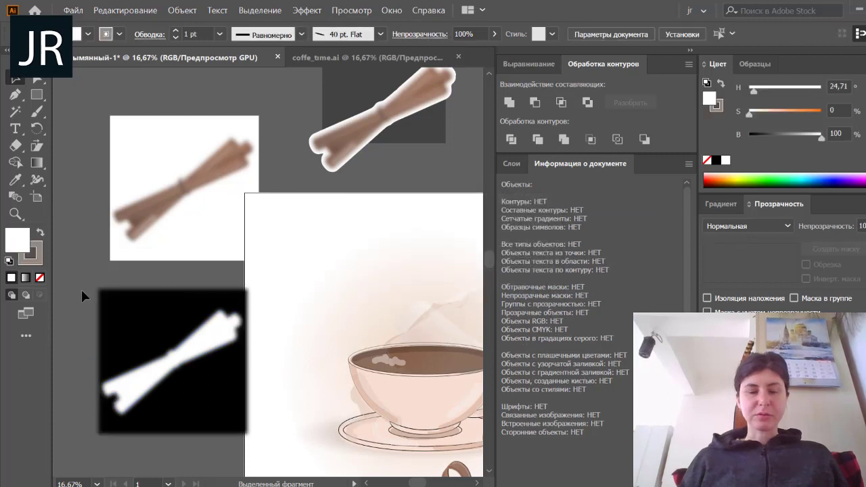
click(201, 242)
mouse_move(180, 196)
mouse_down()
mouse_move(161, 182)
mouse_move(177, 194)
mouse_up()
mouse_move(127, 123)
mouse_down()
mouse_move(358, 118)
mouse_move(358, 103)
mouse_up()
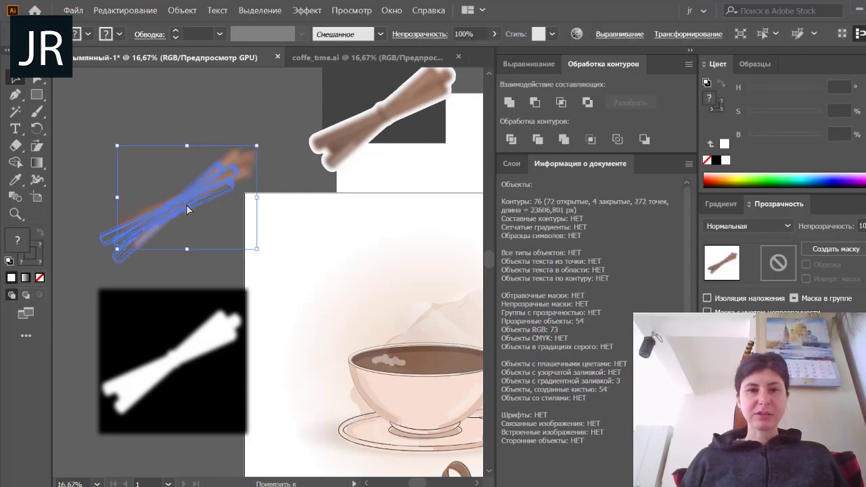
drag(208, 195, 197, 215)
- Expand the appearance of the brown sticks and mask art into images, then check each
drag(193, 256, 236, 324)
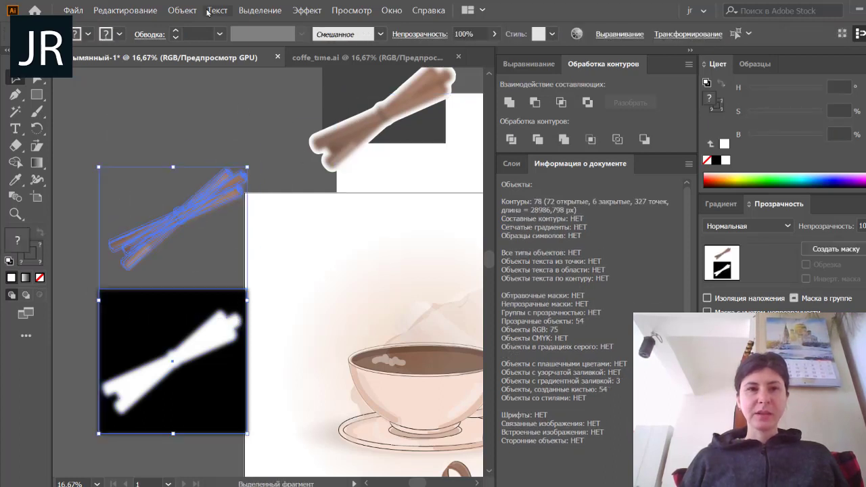
click(182, 10)
click(208, 144)
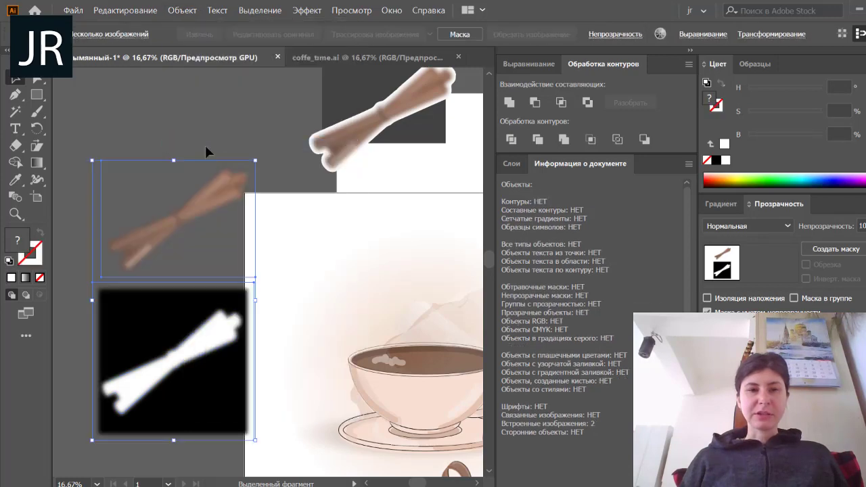
click(188, 112)
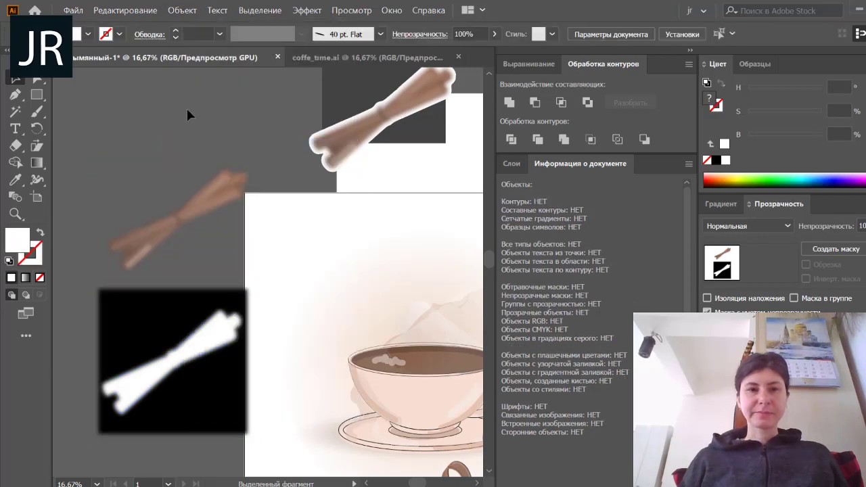
click(191, 204)
click(179, 311)
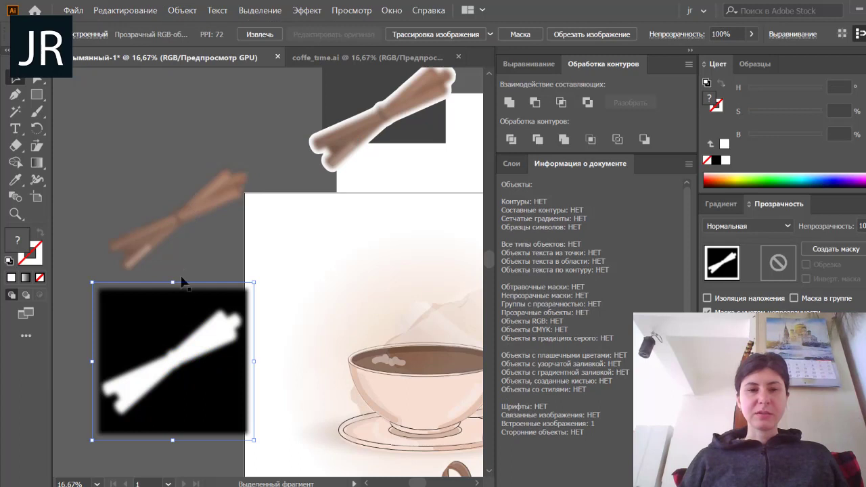
click(208, 211)
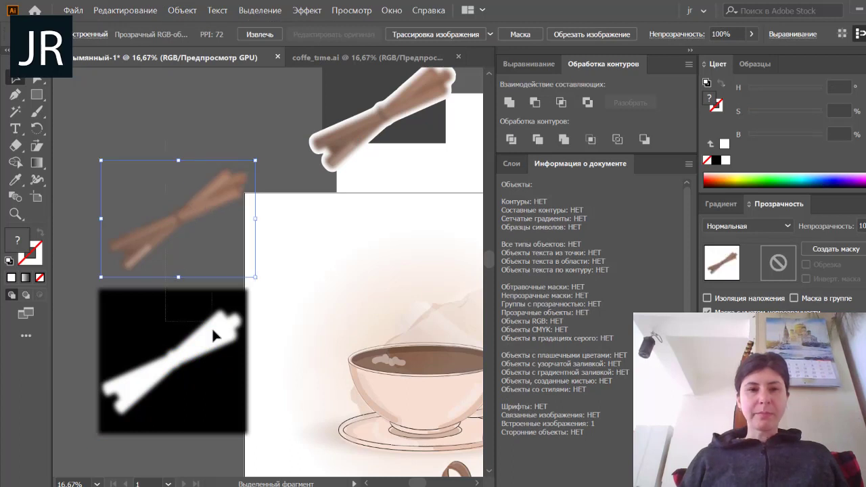
- Convert the blurred brown stick image into a 2601-tile object mosaic
drag(212, 330, 213, 338)
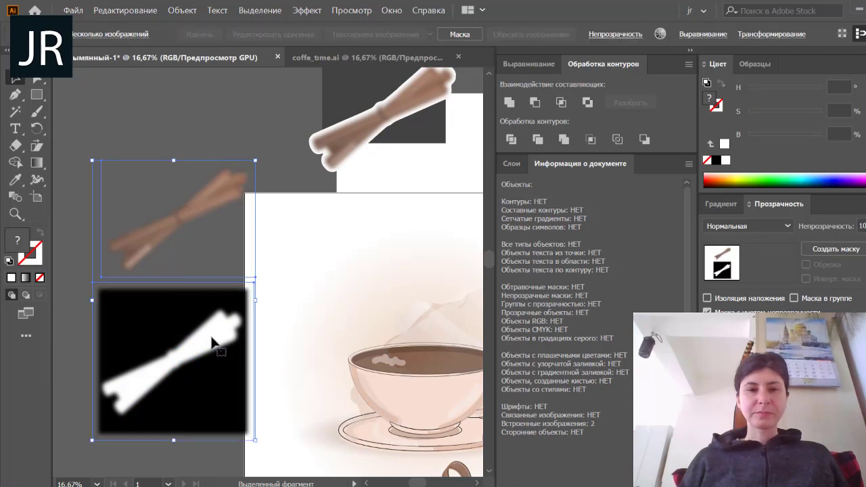
click(204, 166)
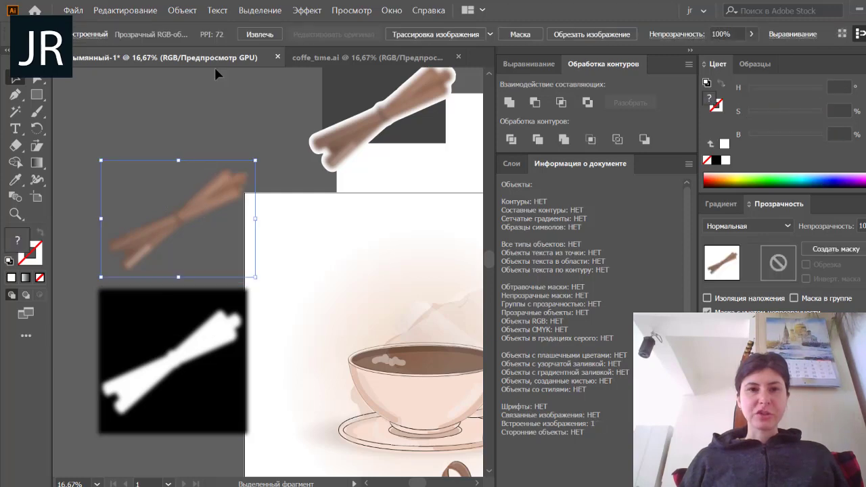
click(175, 8)
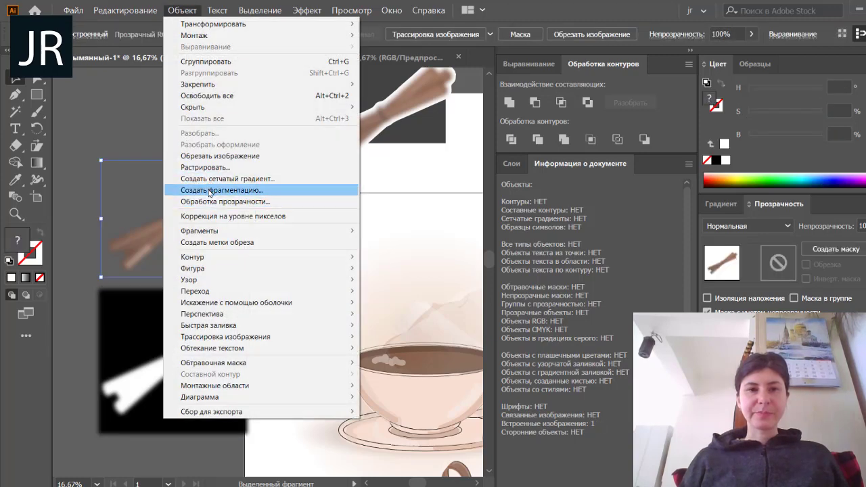
click(229, 179)
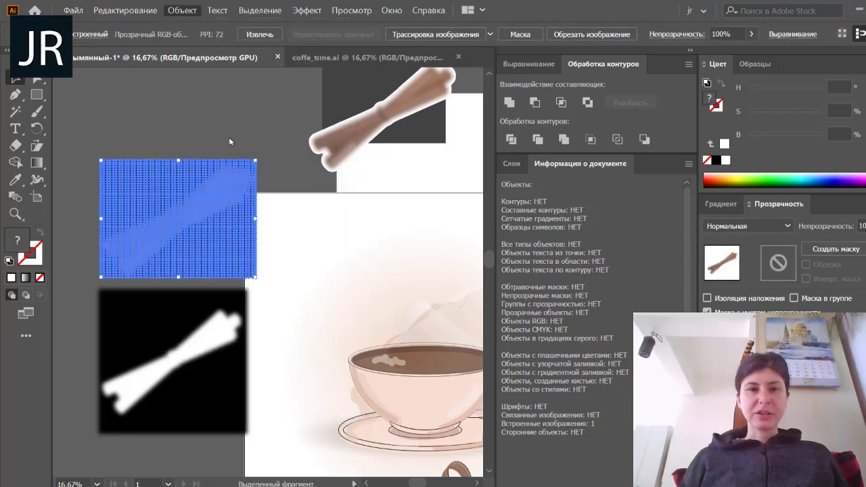
click(438, 289)
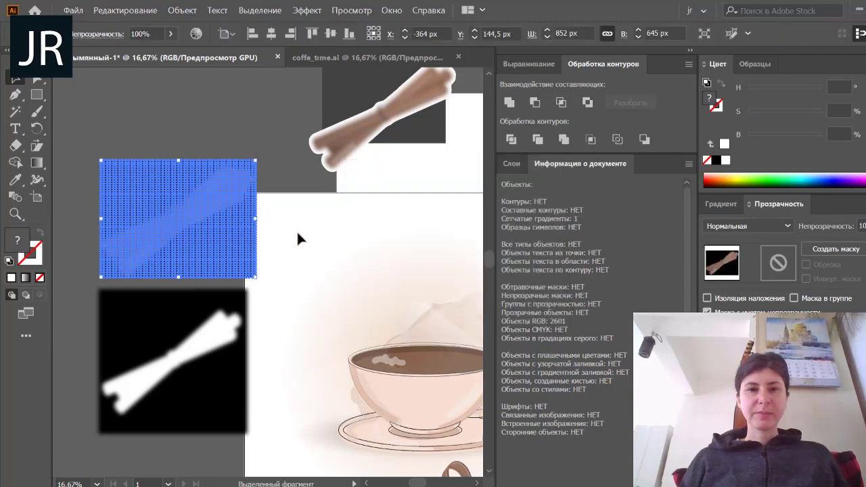
- Convert the black-and-white mask image into a 2601-tile object mosaic
click(217, 331)
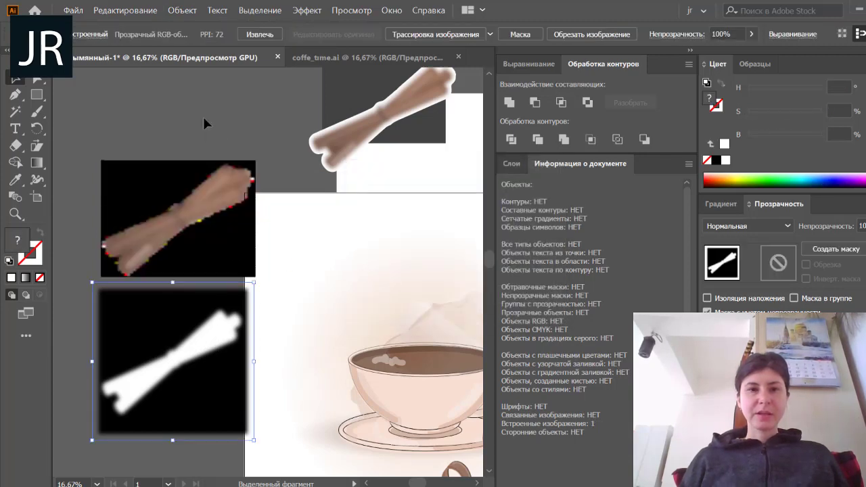
click(177, 12)
click(212, 187)
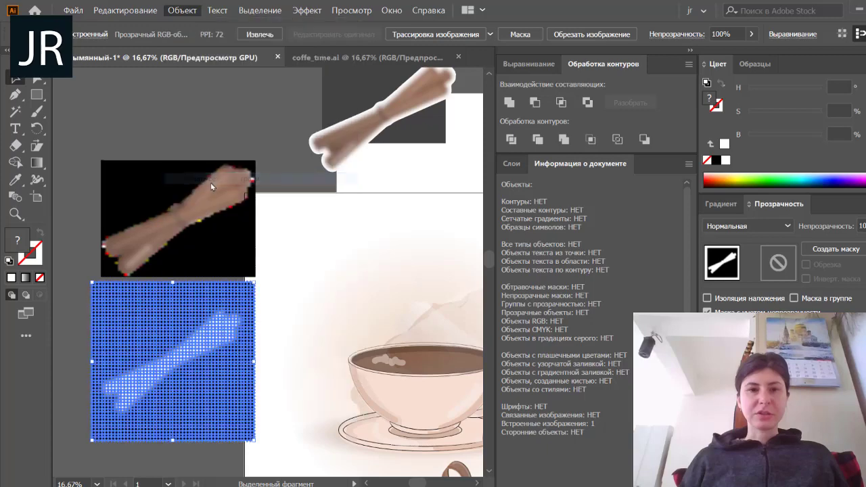
click(450, 295)
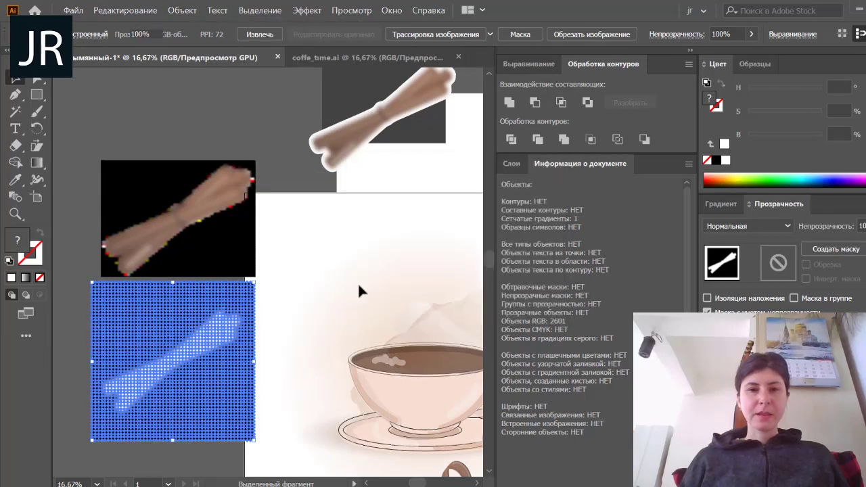
click(357, 282)
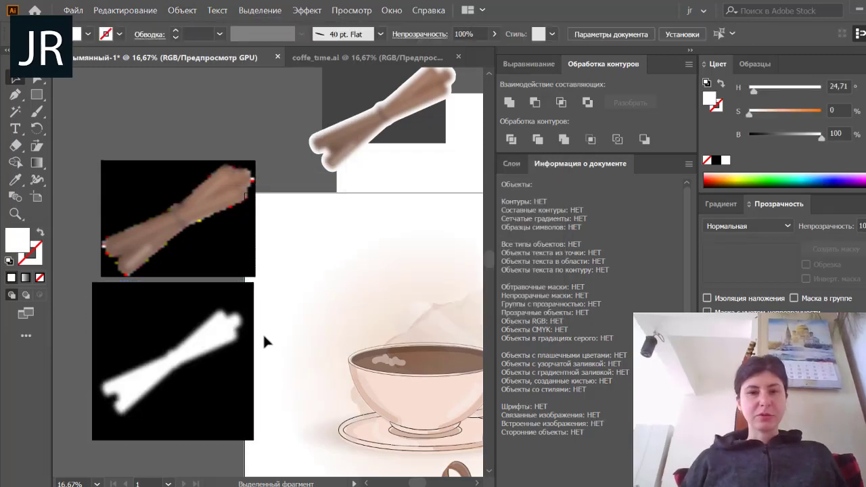
- Move the mask mosaic over the brown sticks and make it an opacity mask
click(240, 383)
drag(239, 385, 247, 249)
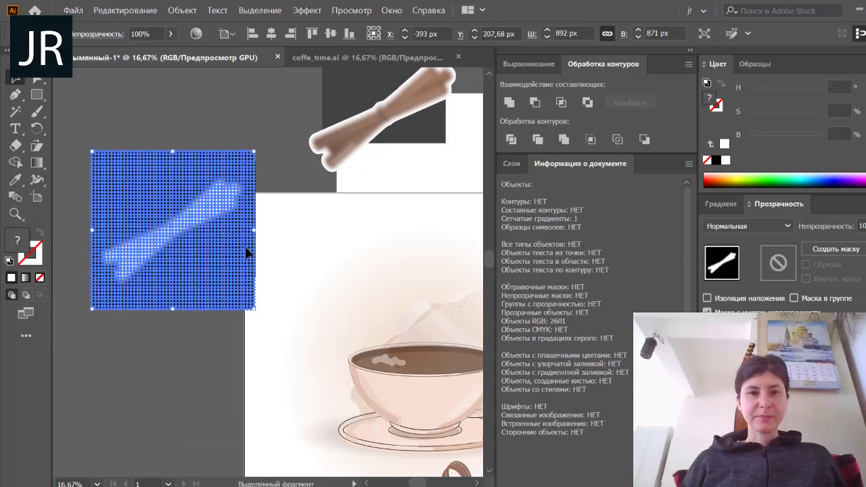
click(272, 192)
click(247, 193)
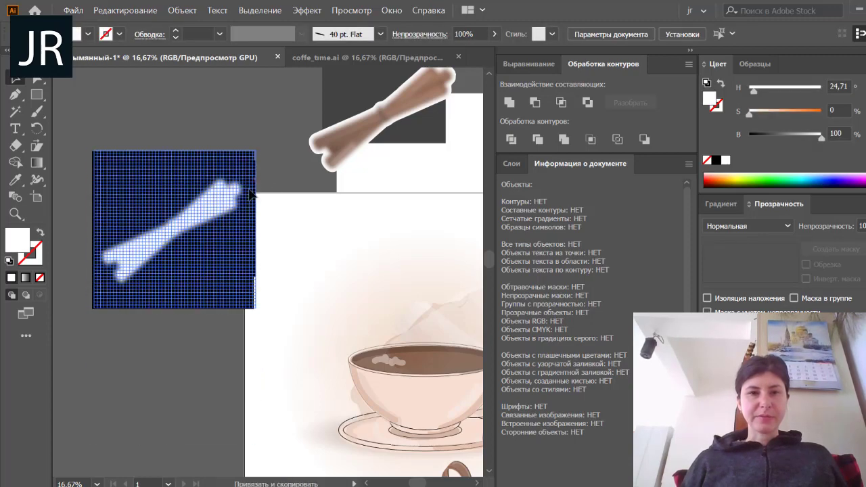
key(v)
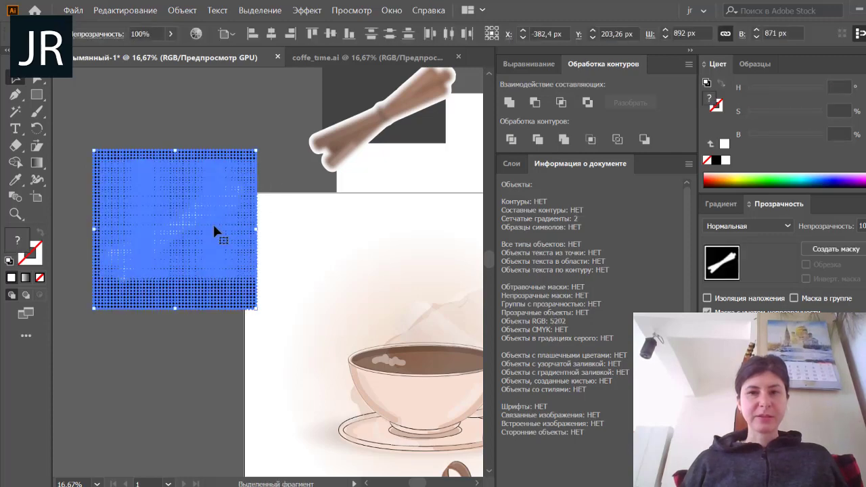
click(837, 249)
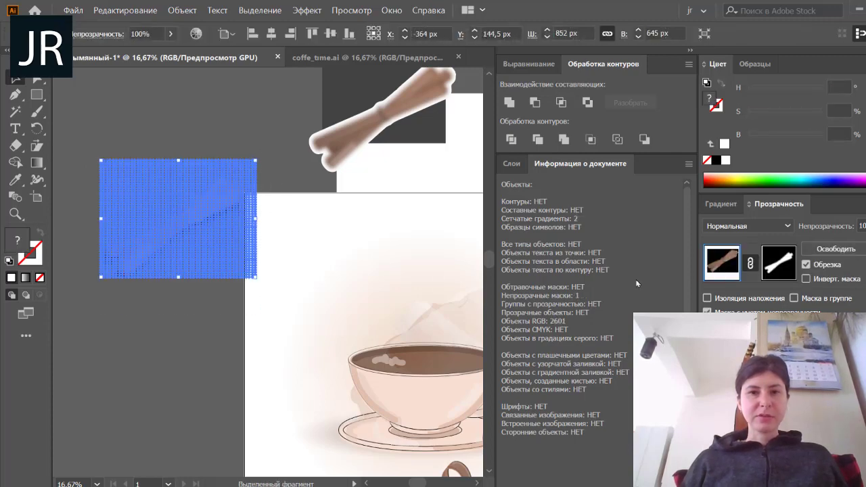
click(188, 366)
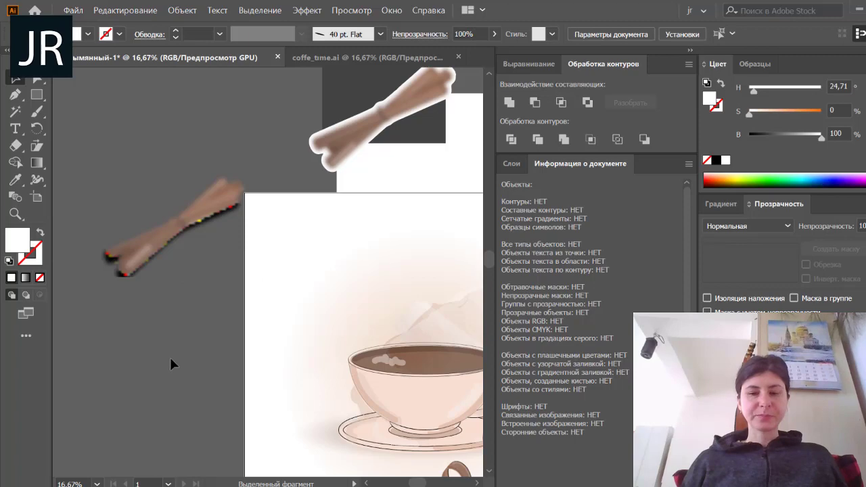
- Zoom in on the masked sticks, select them and bring up the View menu
key(ctrl+plus)
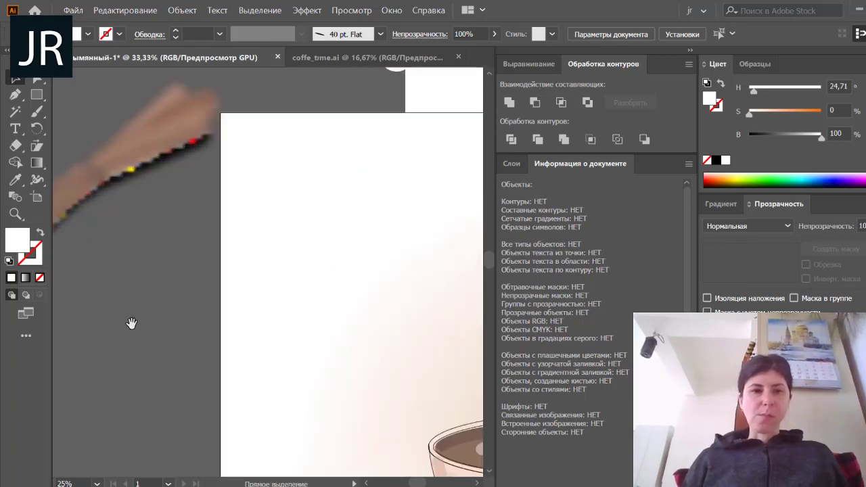
key(ctrl+plus)
drag(247, 433, 273, 410)
click(188, 313)
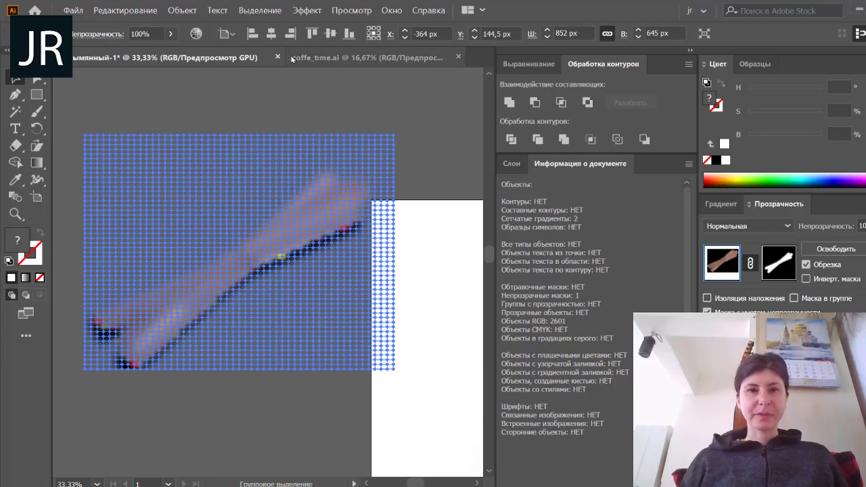
click(342, 10)
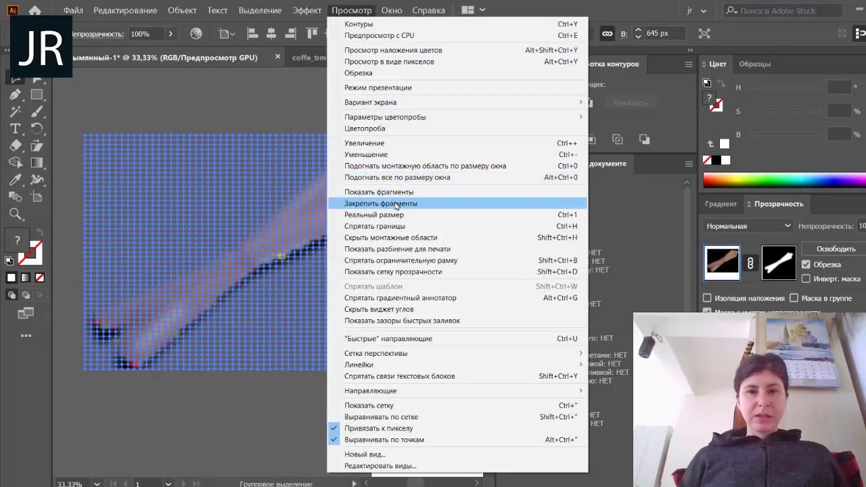
- Hide edges, nudge the opacity mask up, then slightly enlarge the cinnamon artwork
click(393, 232)
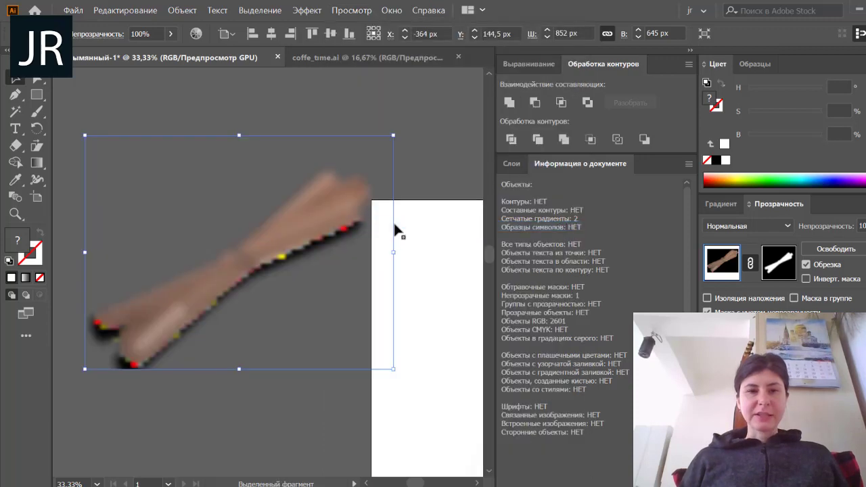
click(778, 262)
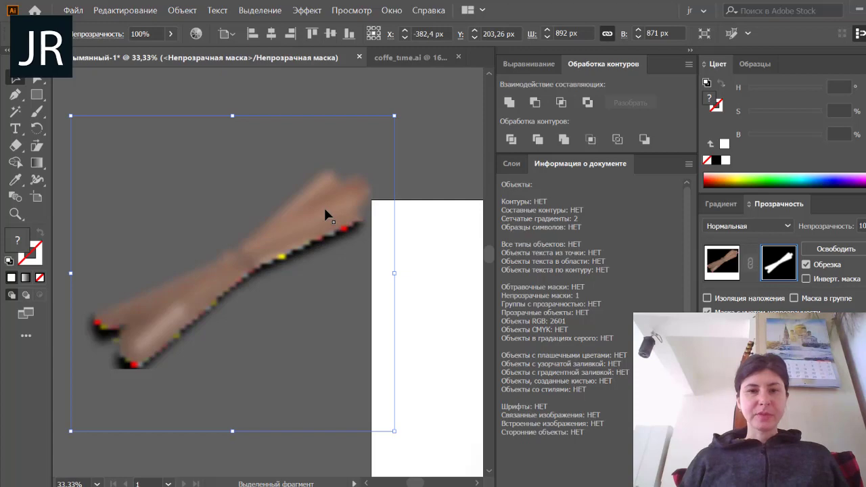
drag(323, 206, 326, 191)
drag(327, 191, 327, 195)
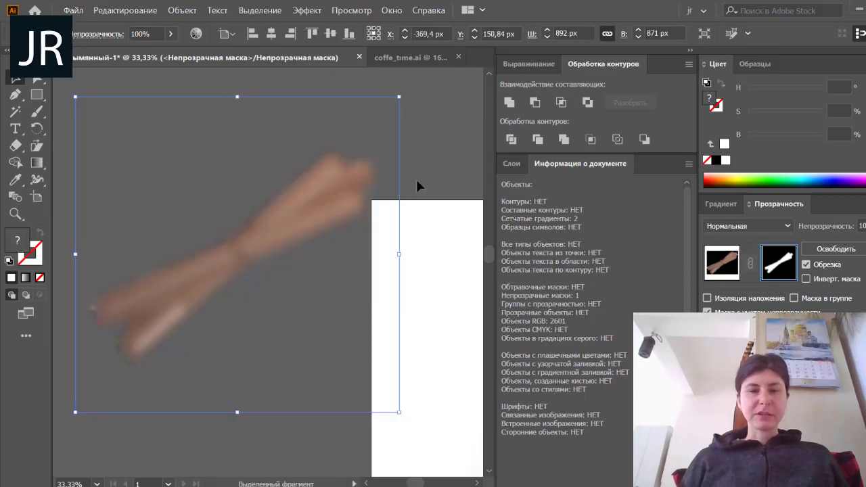
click(721, 263)
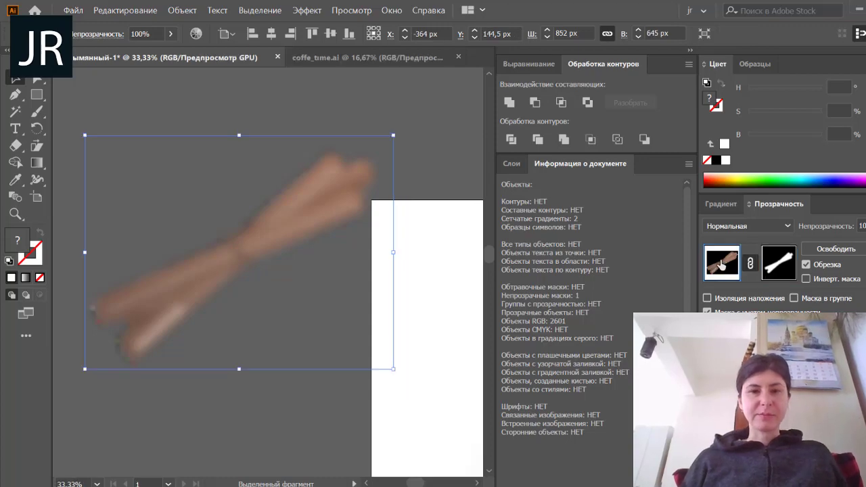
drag(85, 368, 79, 372)
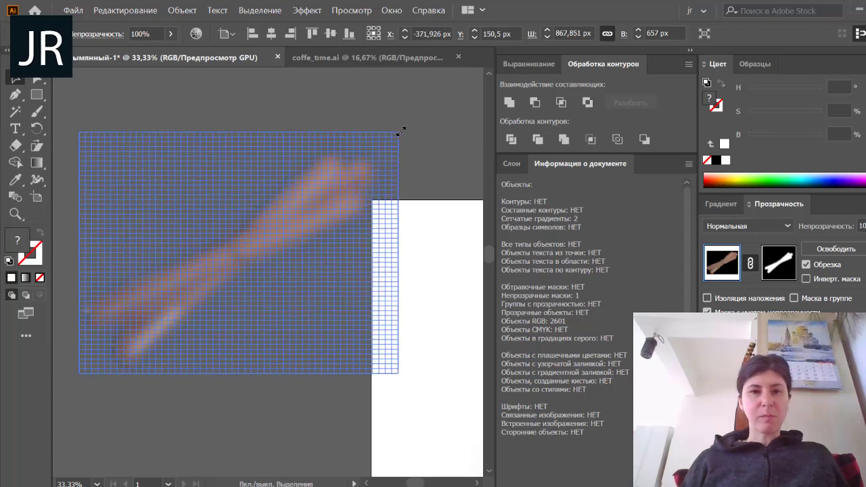
click(430, 137)
- Shrink the opacity mask from its corners so the stick edges fade, then deselect
click(395, 175)
click(831, 248)
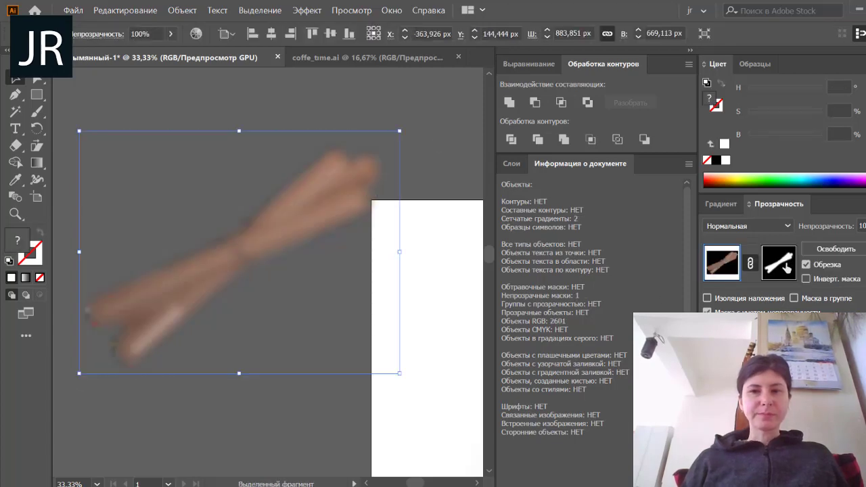
click(778, 262)
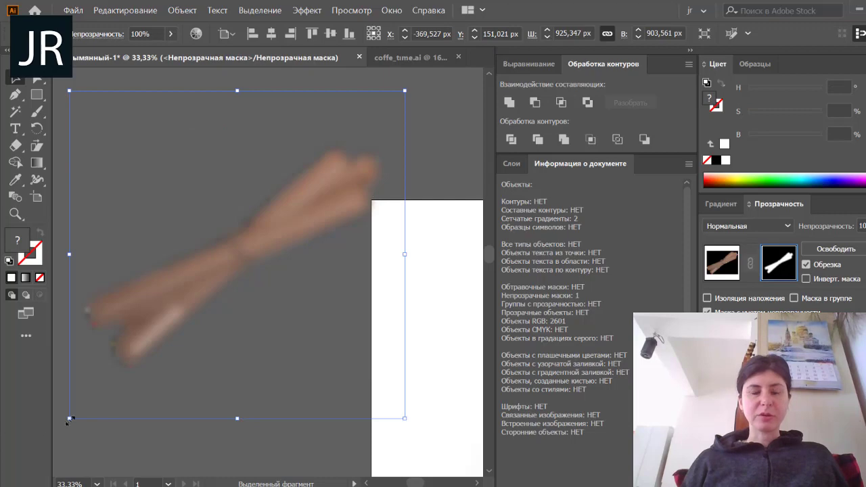
drag(70, 419, 73, 413)
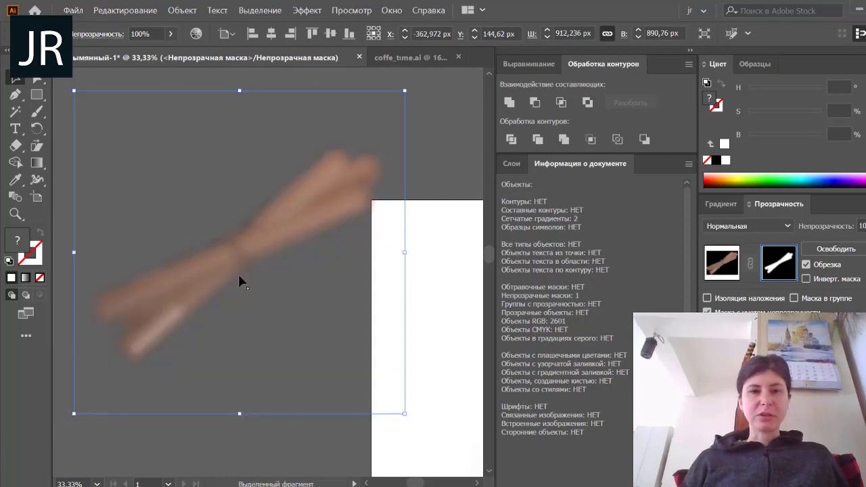
drag(402, 90, 405, 102)
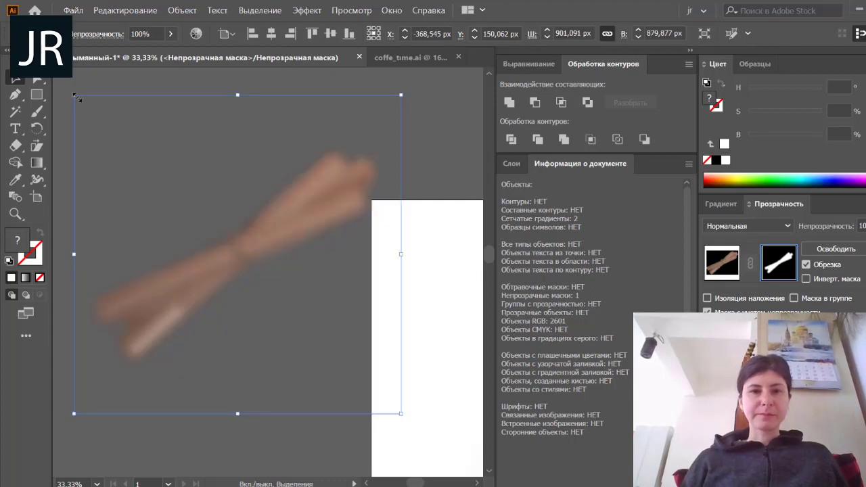
drag(76, 98, 79, 100)
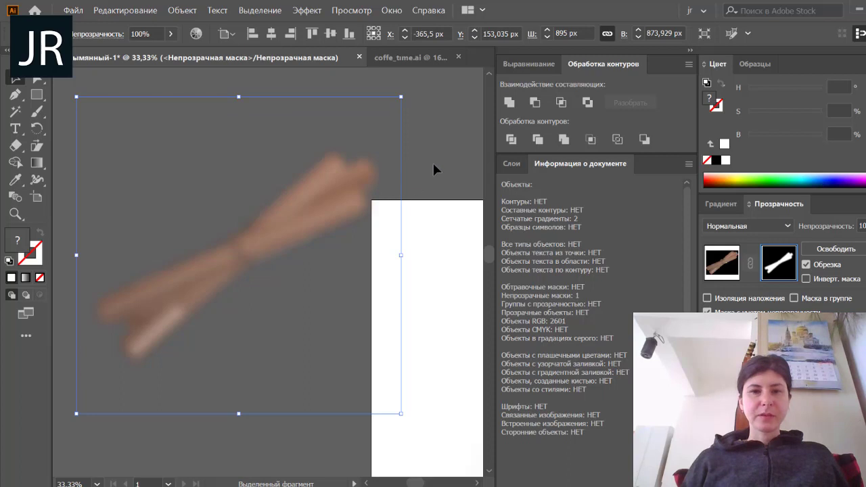
click(734, 268)
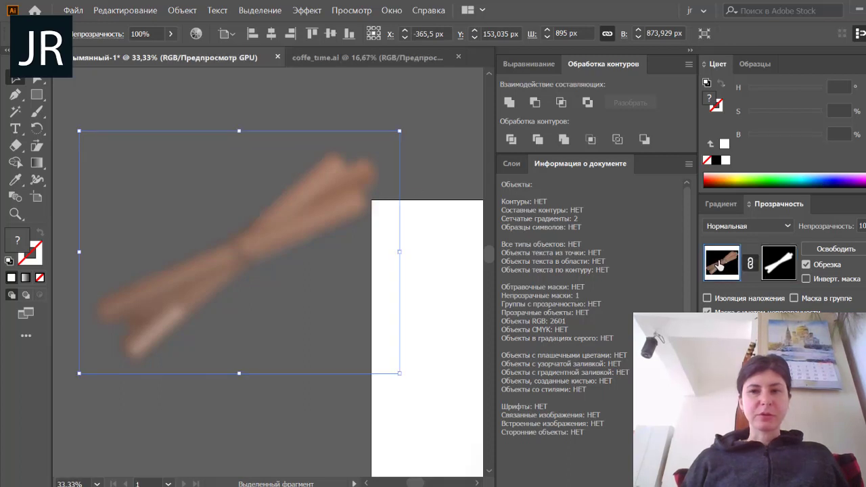
click(421, 165)
- Move the blurred cinnamon stick over the coffee cup and up onto its rim
scroll(421, 159, down, 3)
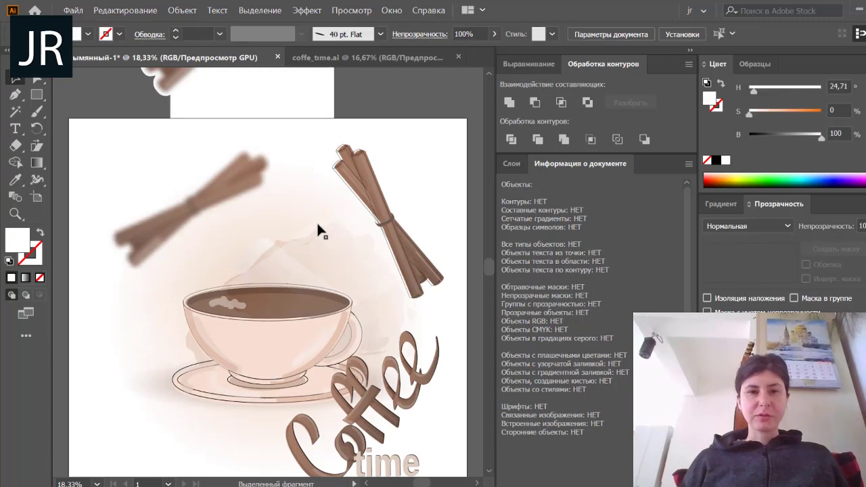
scroll(317, 221, down, 1)
drag(245, 160, 282, 283)
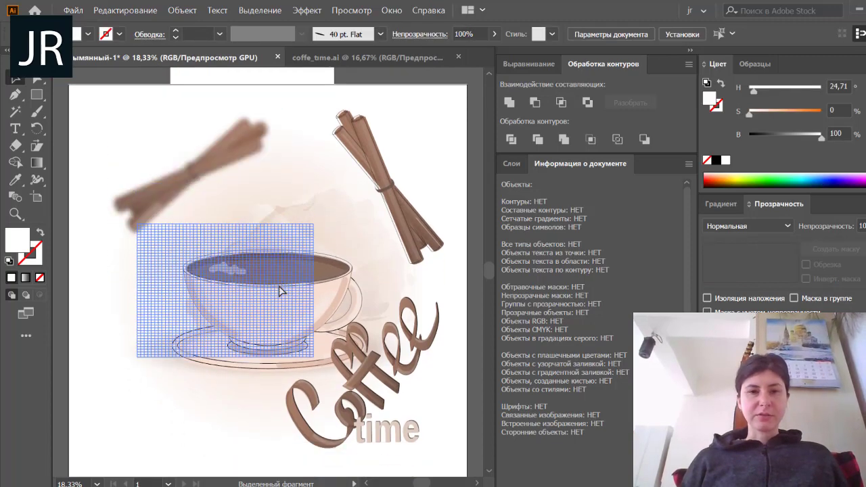
scroll(99, 271, down, 1)
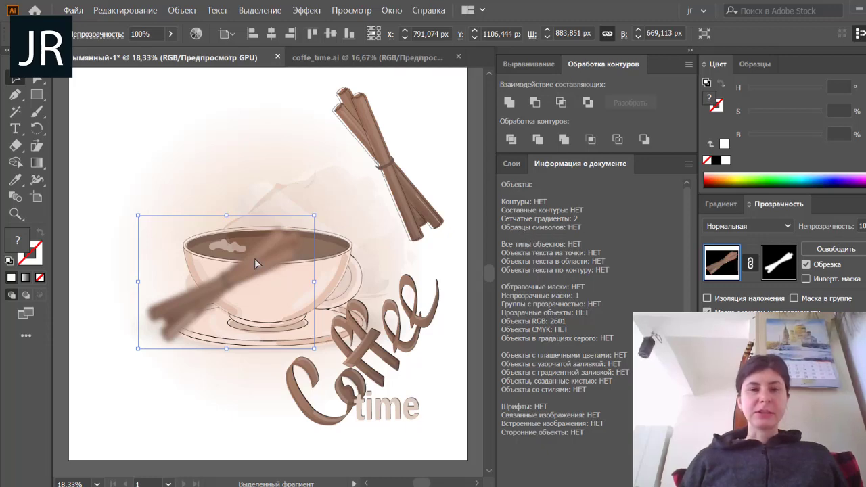
drag(254, 263, 288, 240)
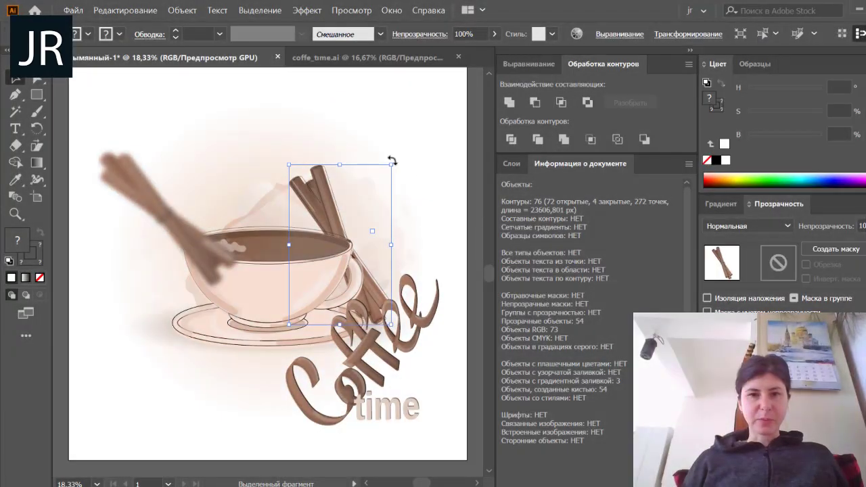
- Rotate the crisp cinnamon bundle upright into the cup, then draw a rectangle over the blurred stick
drag(392, 160, 444, 195)
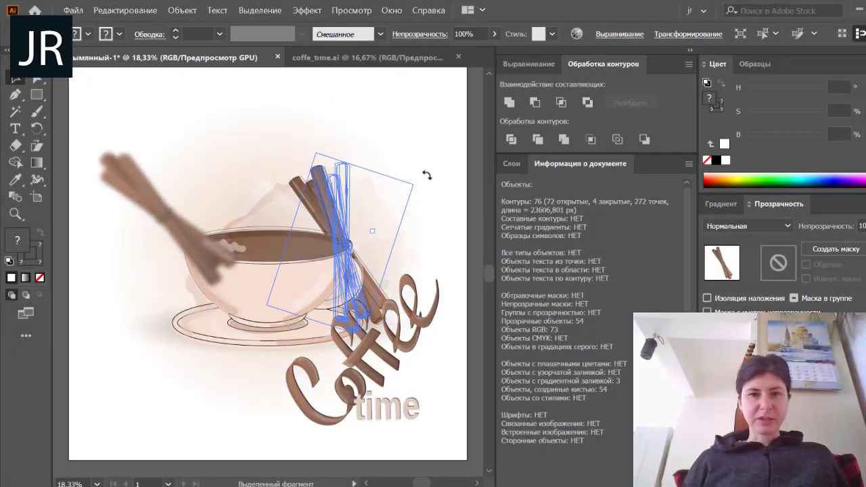
click(444, 195)
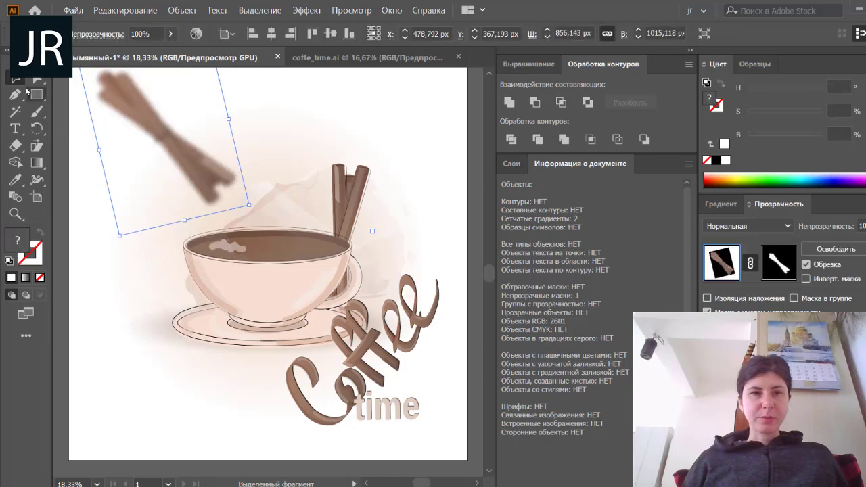
click(36, 94)
drag(78, 88, 167, 128)
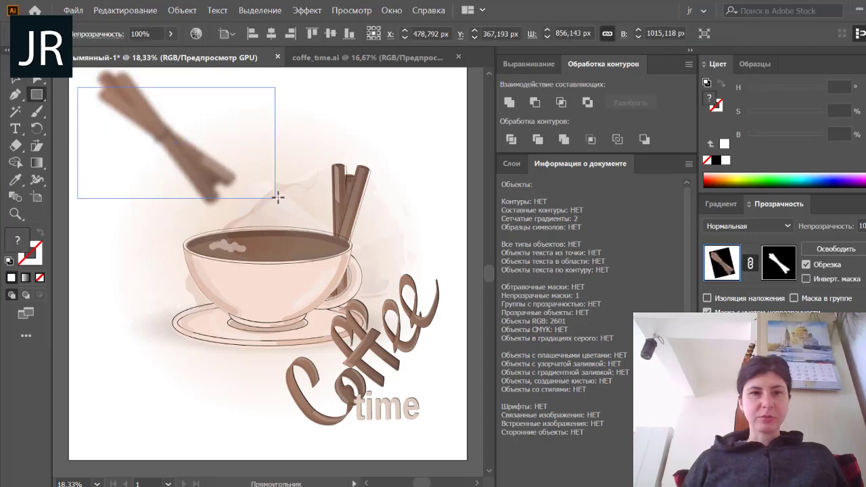
drag(218, 158, 276, 197)
- Fill the rectangle dark brown and stretch it taller behind the blurred stick
click(723, 179)
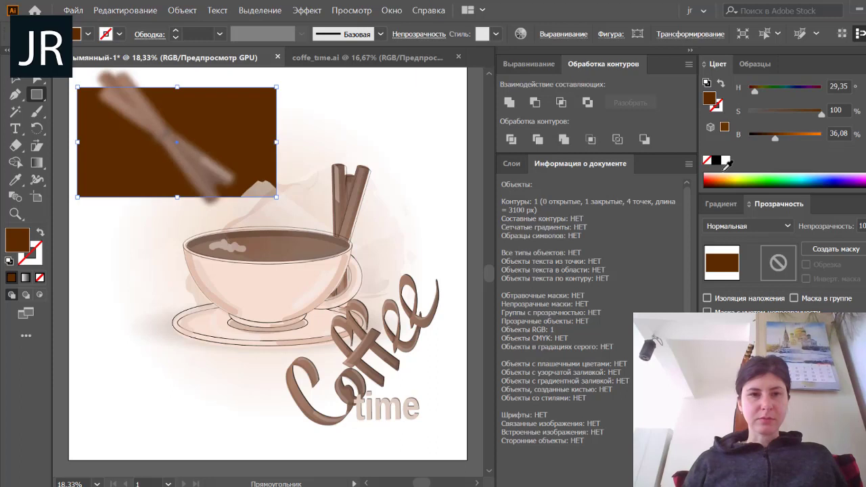
click(15, 79)
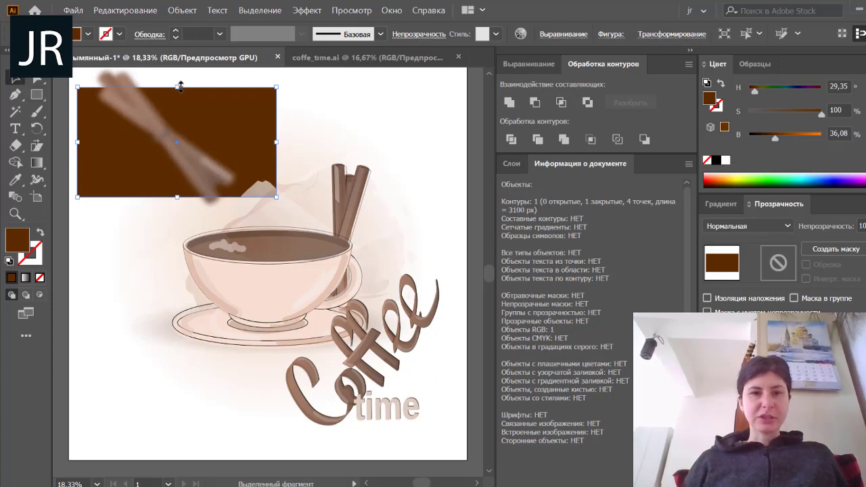
drag(176, 87, 177, 67)
click(346, 86)
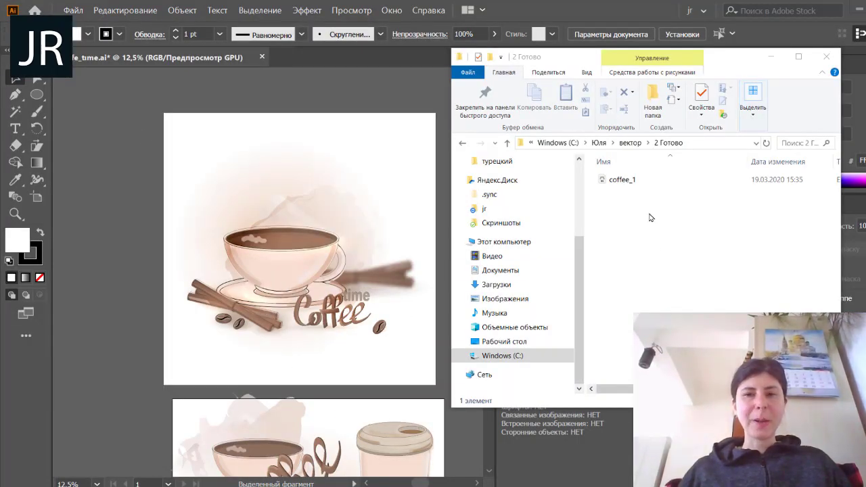
- Open coffee_1 from File Explorer so it loads in Illustrator as coffee_1.eps
click(627, 184)
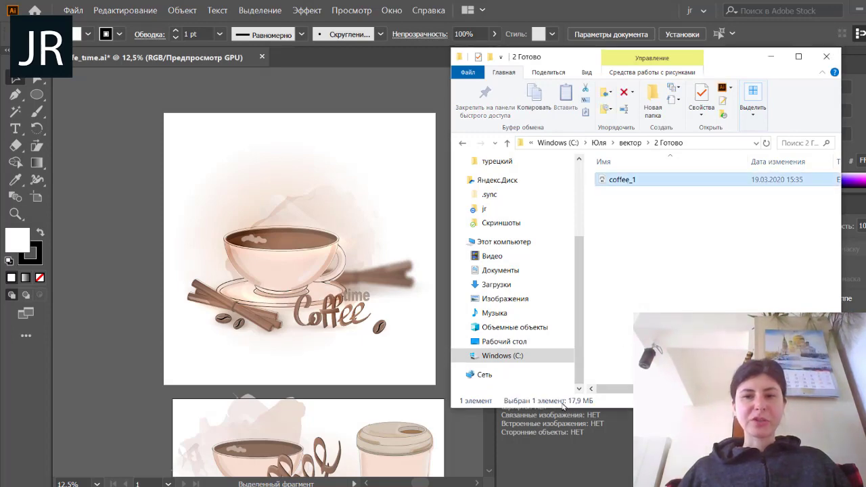
double_click(636, 181)
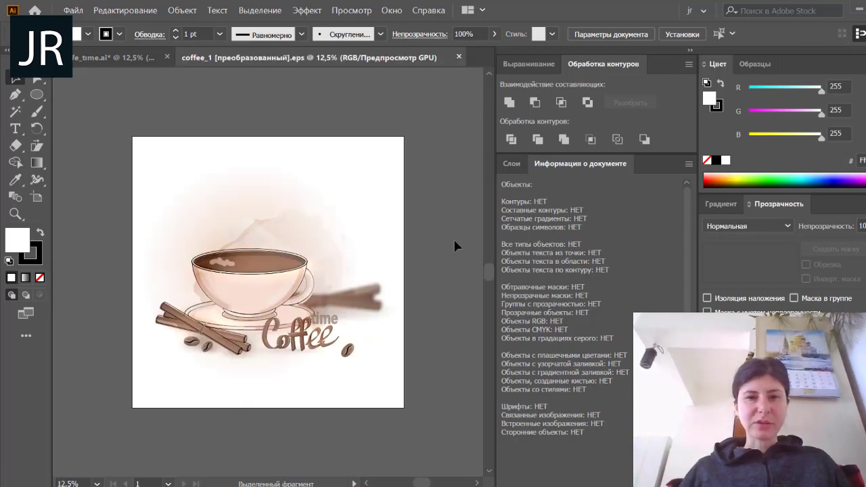
- Change the coffee_1 background square from white to a black fill
click(365, 309)
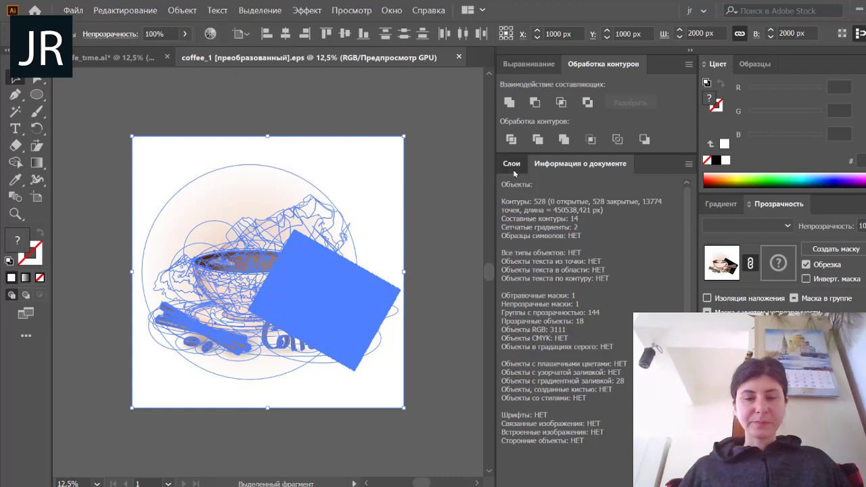
click(463, 201)
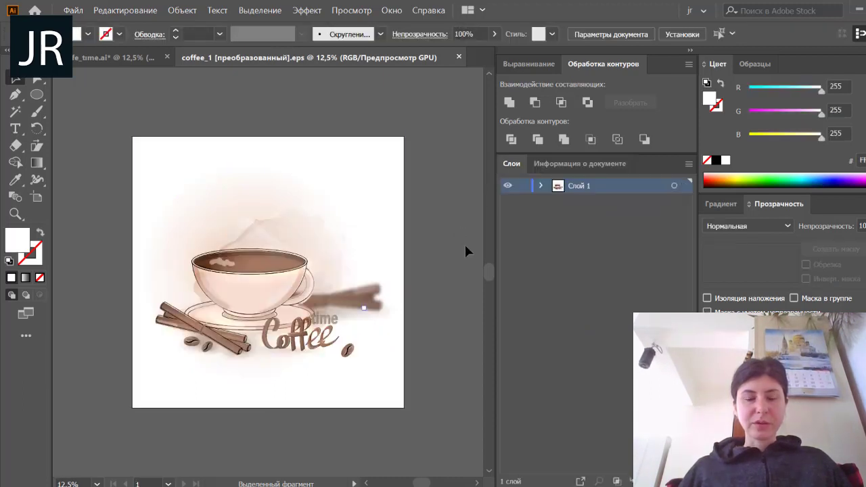
click(391, 182)
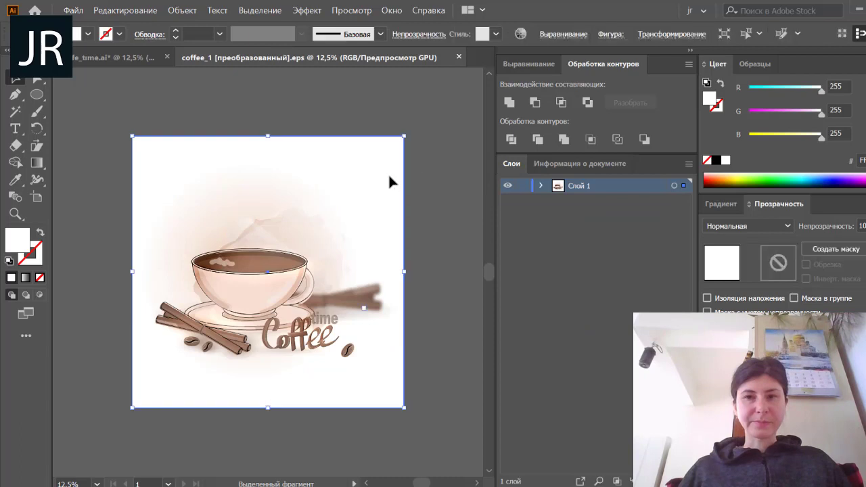
click(716, 160)
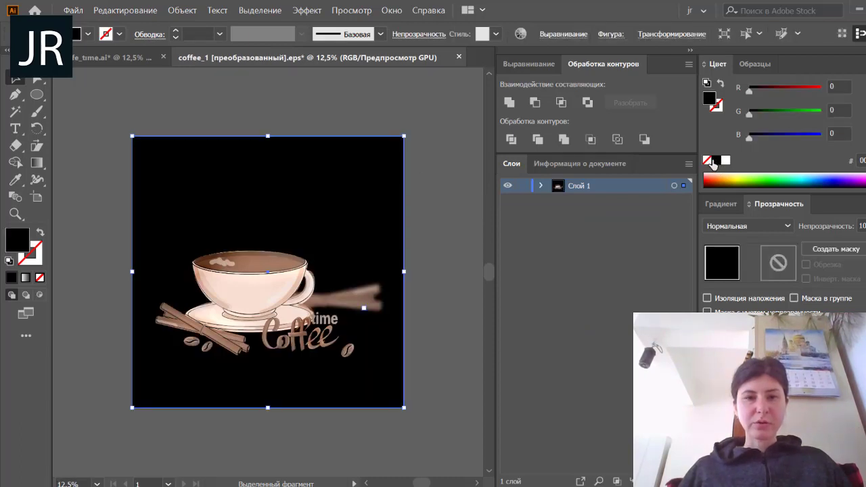
click(449, 331)
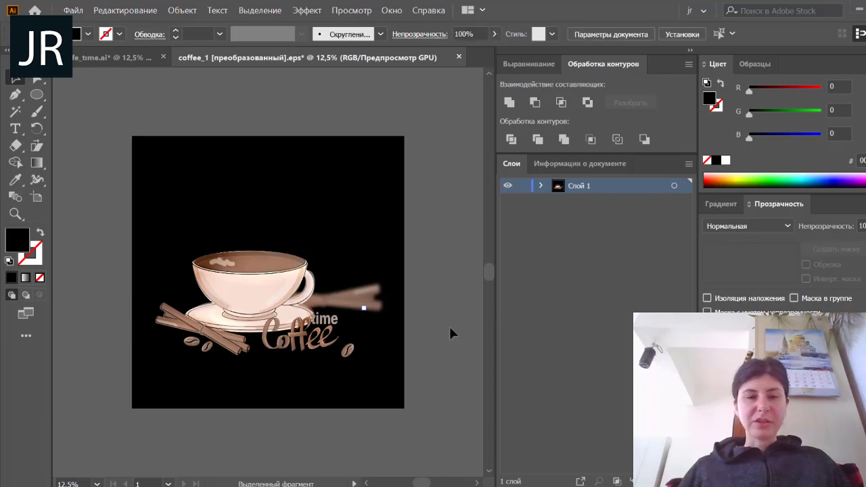